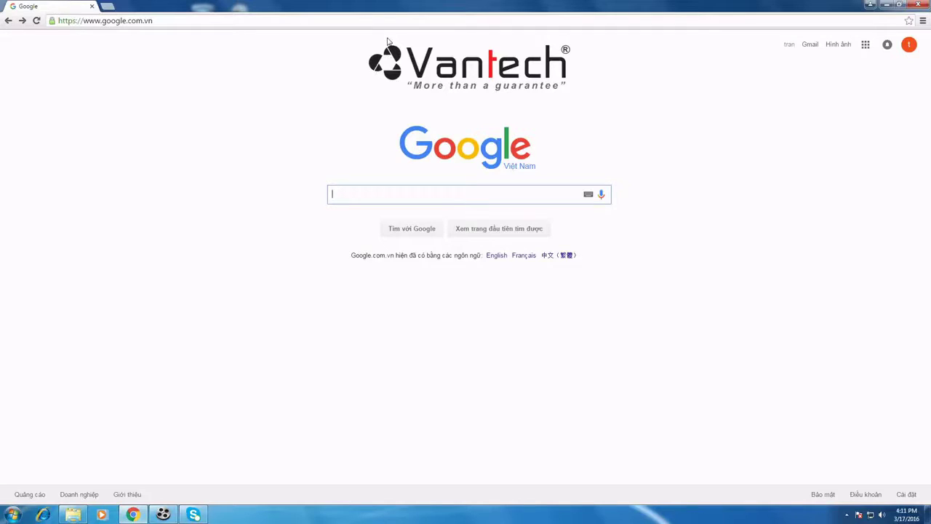
# Step: Go to vantech.pro and open its DOWNLOAD server listing
pyautogui.click(423, 20)
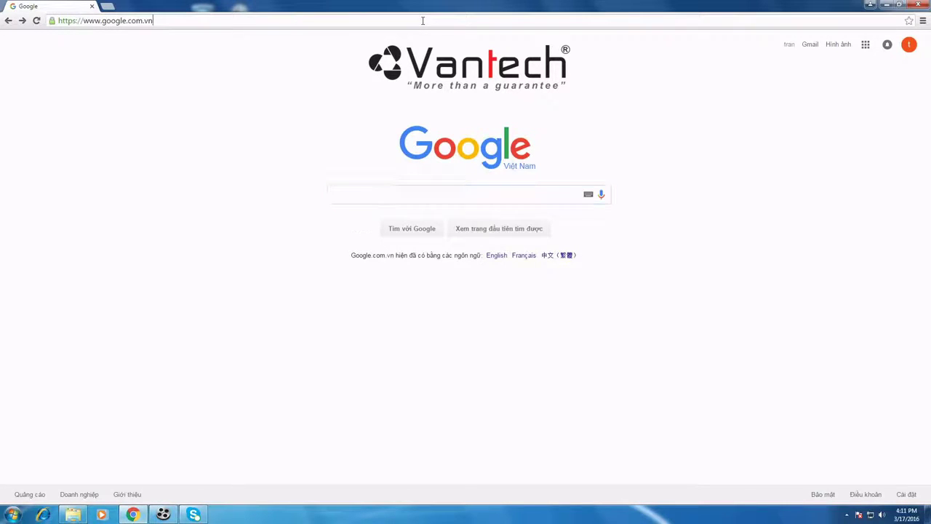
pyautogui.write('vantech.pro')
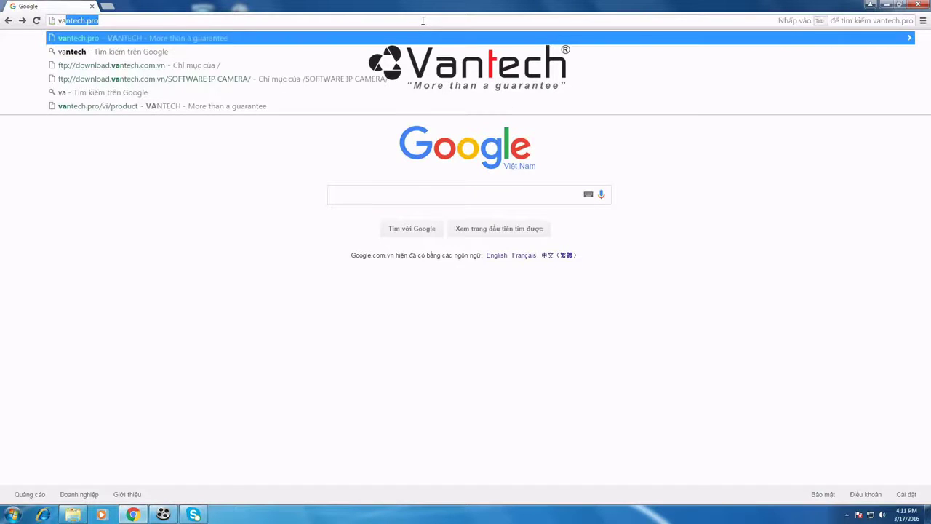
pyautogui.press('Return')
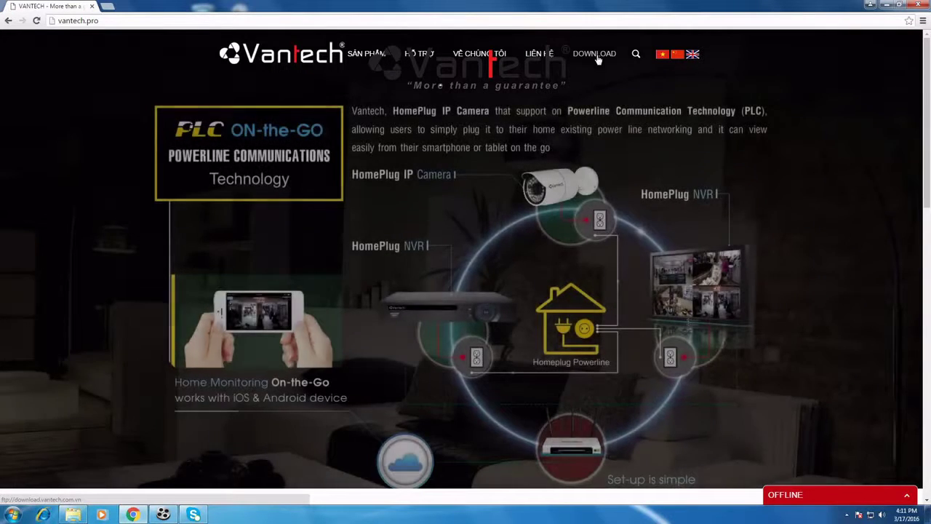
pyautogui.click(594, 54)
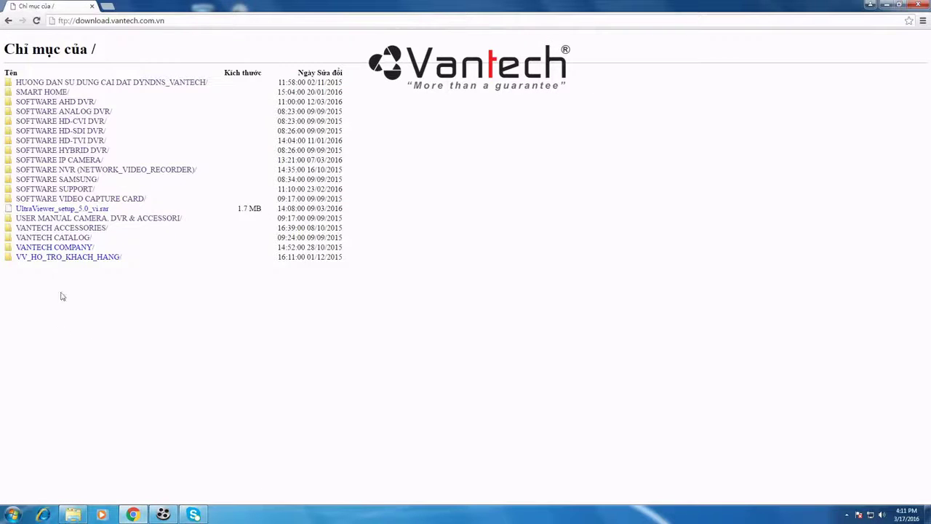
# Step: Browse to SOFTWARE IP CAMERA > VT-6300A-6300B > PC Software and download the VMS .rar archive
pyautogui.click(82, 162)
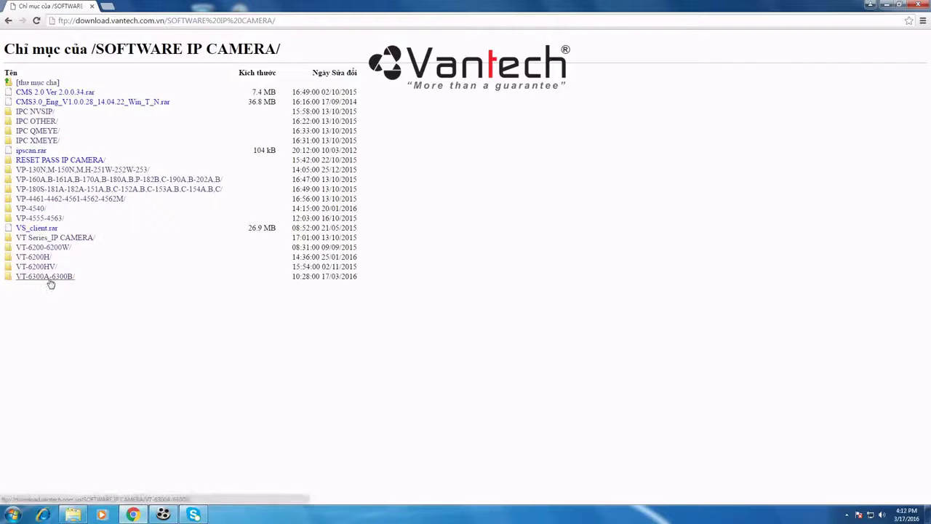
pyautogui.click(49, 283)
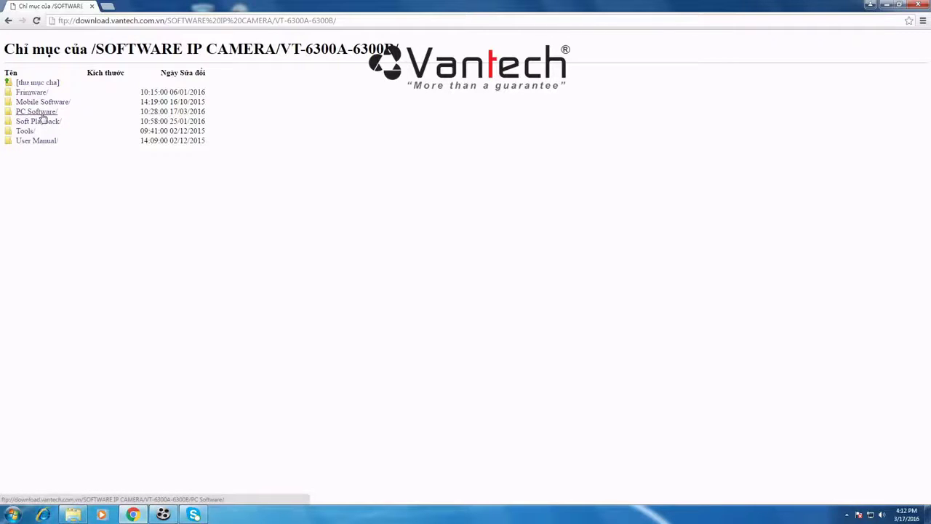
pyautogui.click(36, 112)
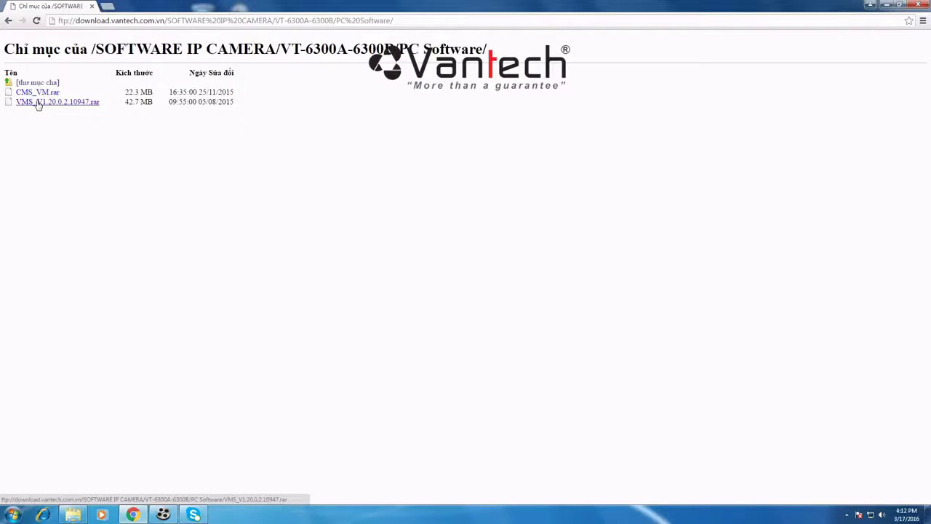
pyautogui.click(38, 104)
# Step: Extract the VMS_V1.20.0.6.15349.T.20151201 archive onto the desktop with Extract Here
pyautogui.click(887, 7)
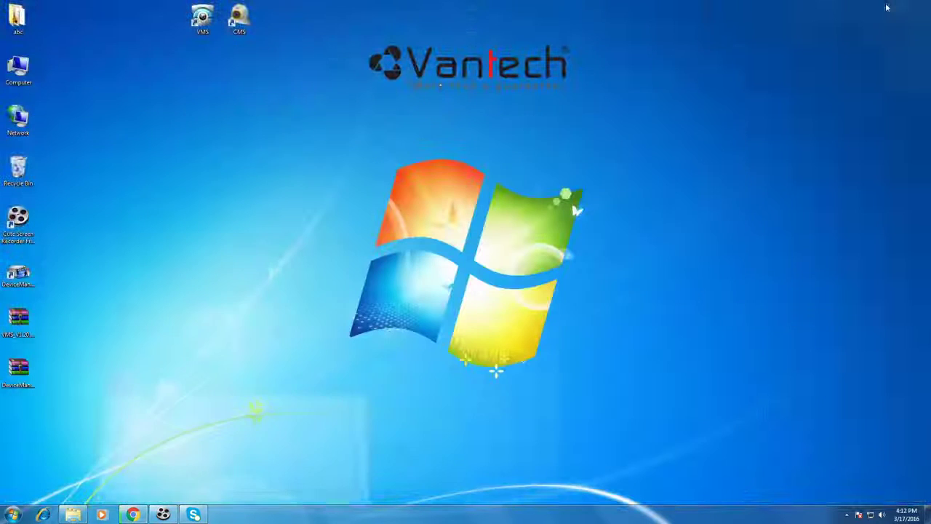
pyautogui.rightClick(217, 202)
pyautogui.click(273, 156)
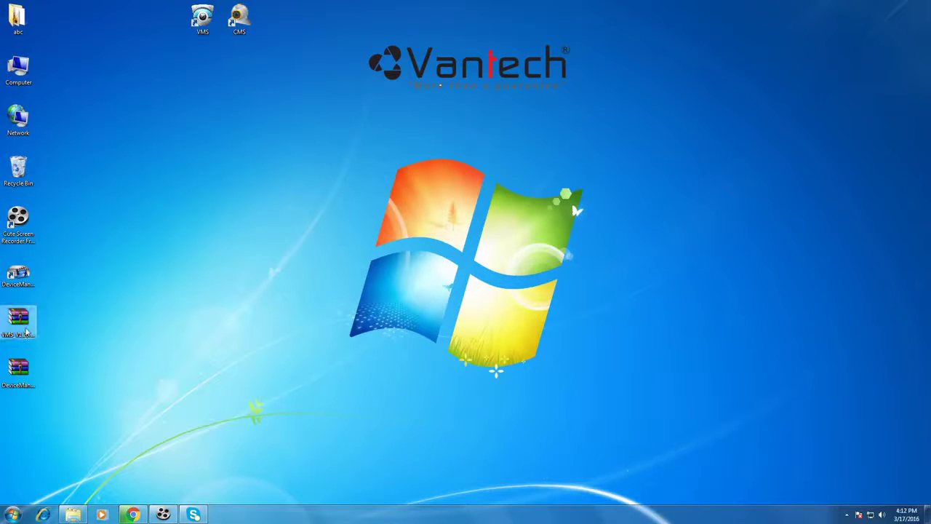
pyautogui.rightClick(29, 331)
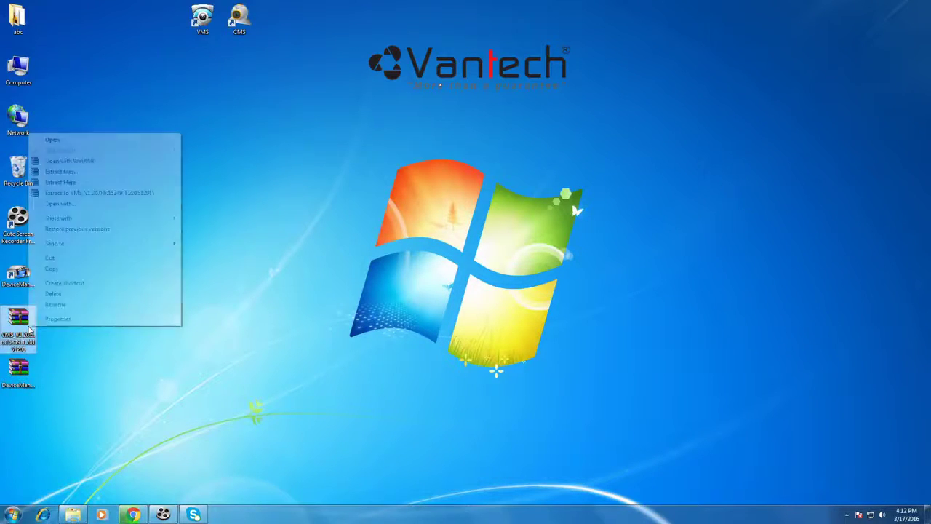
pyautogui.click(128, 183)
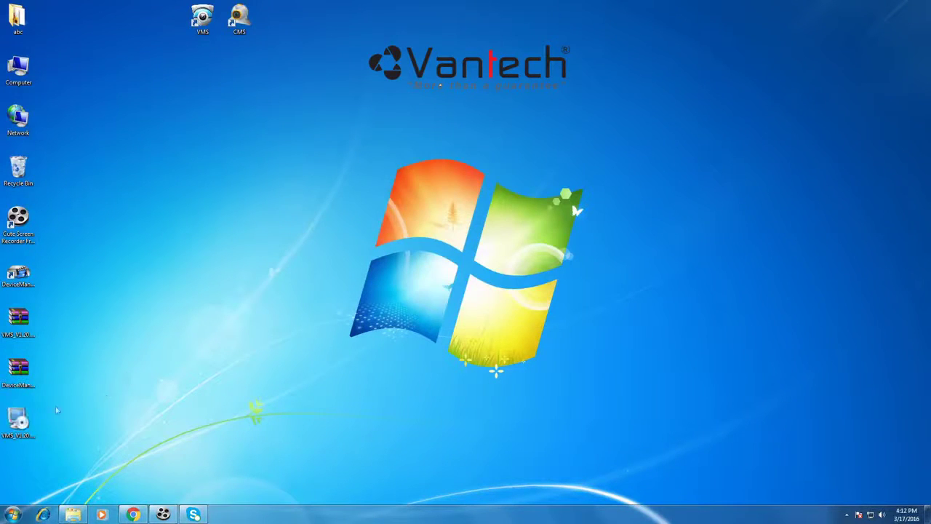
# Step: Run the extracted VMS setup past the security warning and install it
pyautogui.doubleClick(21, 422)
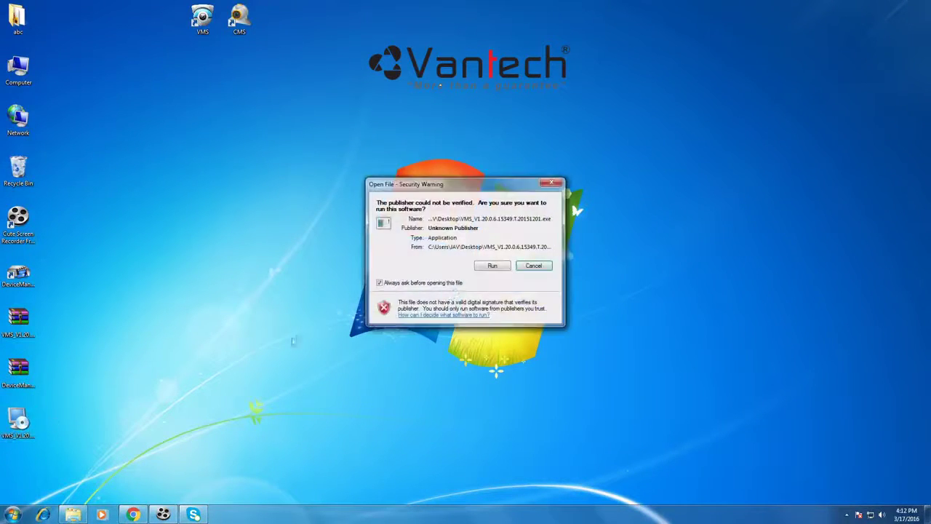
pyautogui.click(486, 267)
pyautogui.click(507, 341)
pyautogui.click(508, 342)
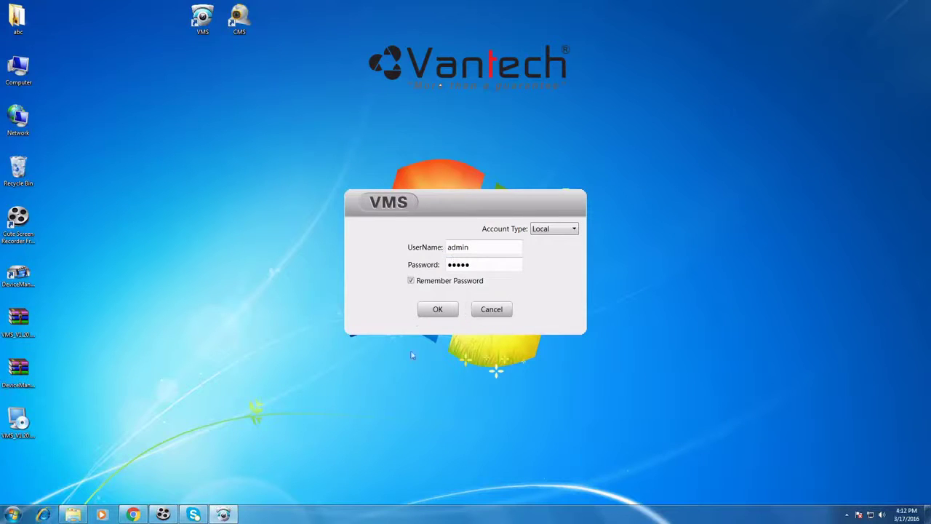
# Step: Log in, rescan for cameras in Device Manager, and add camera 192.168.1.10
pyautogui.click(443, 314)
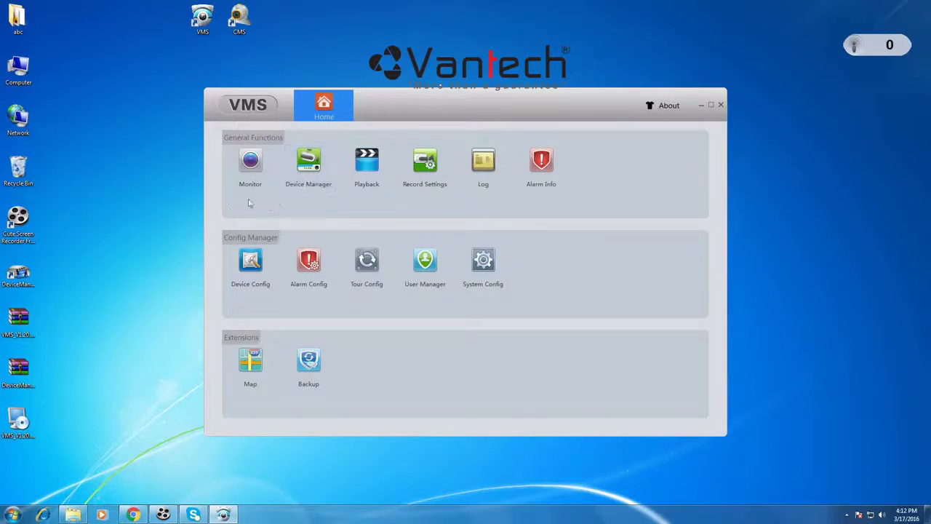
pyautogui.click(317, 186)
pyautogui.click(325, 411)
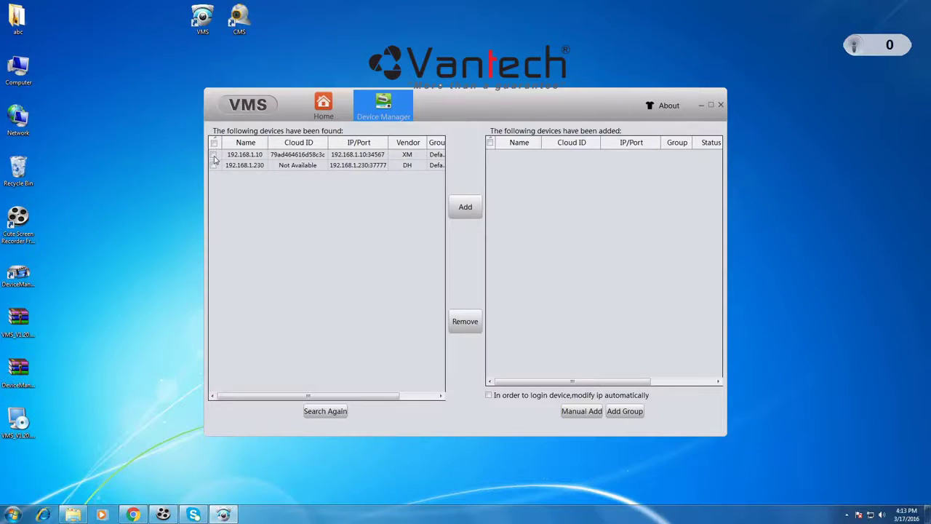
pyautogui.click(466, 210)
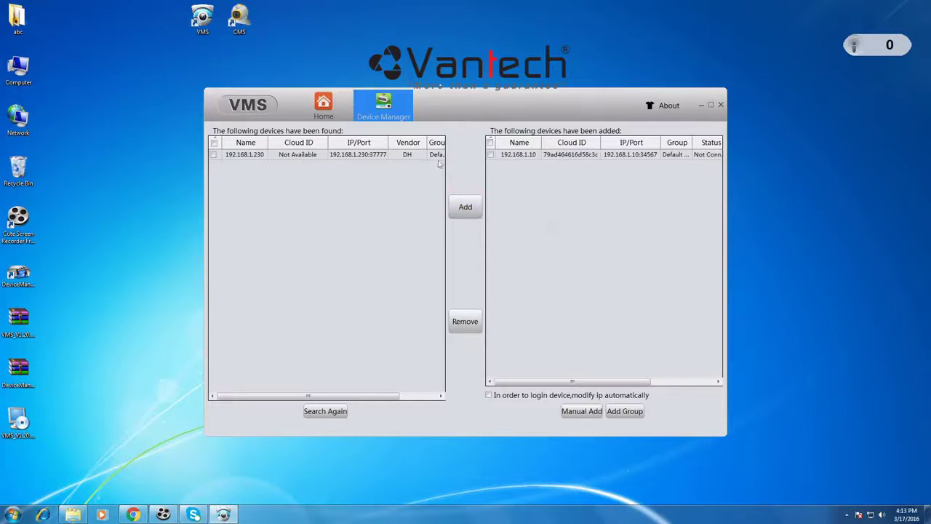
pyautogui.click(324, 118)
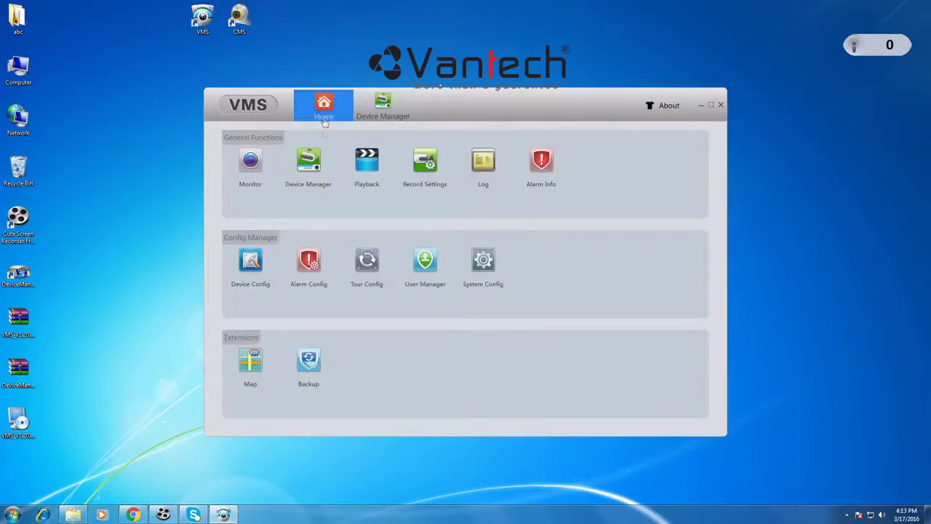
# Step: Play camera 192.168.1.10's Main Stream on the Monitor page and enlarge it to a single view
pyautogui.click(250, 162)
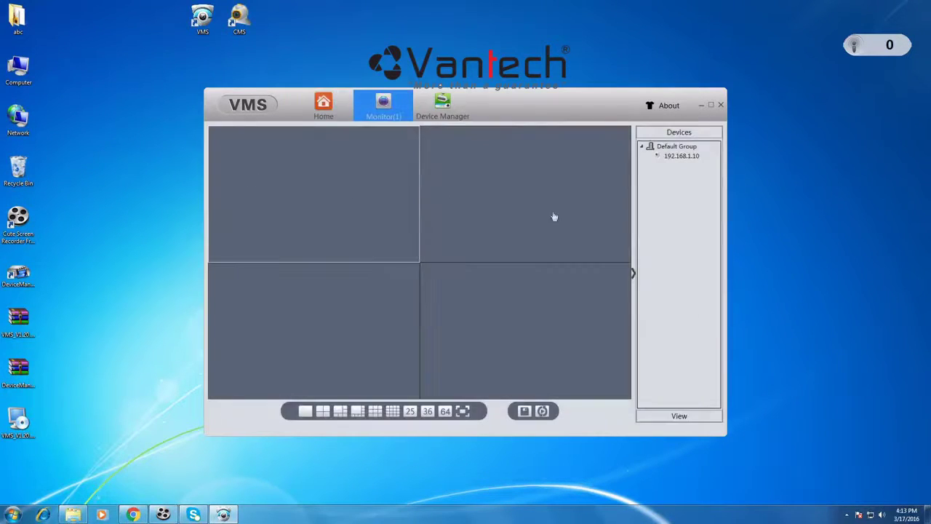
pyautogui.rightClick(675, 158)
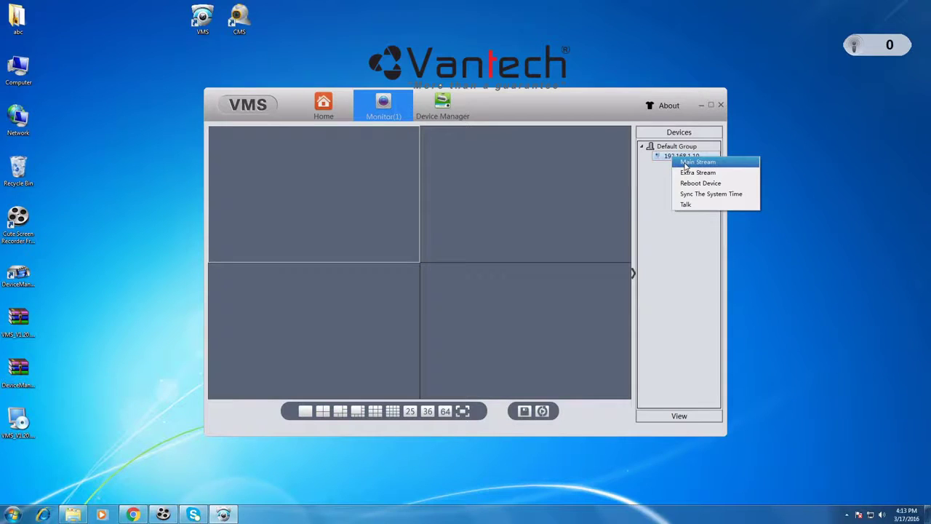
pyautogui.click(685, 163)
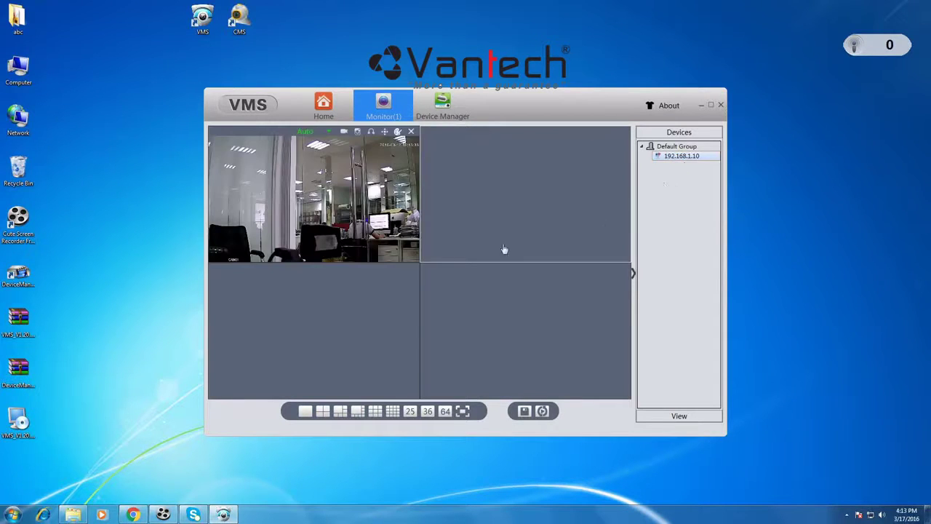
pyautogui.doubleClick(370, 238)
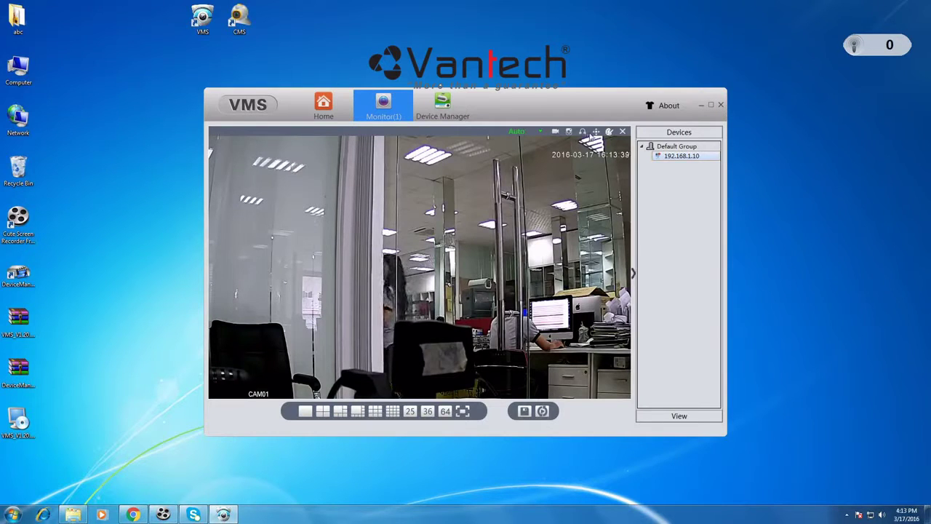
# Step: Pan CAM01 left and right and tilt it up and down with the PTZ controls
pyautogui.click(595, 132)
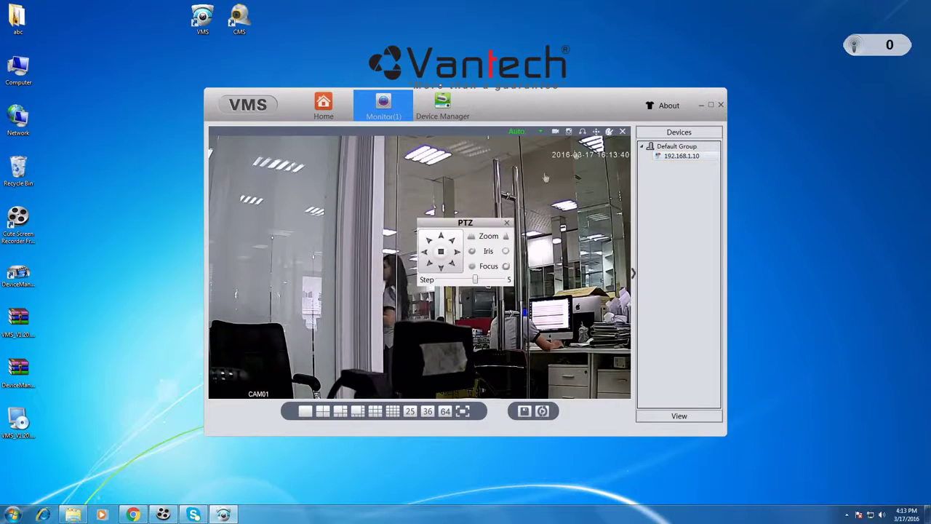
pyautogui.click(425, 253)
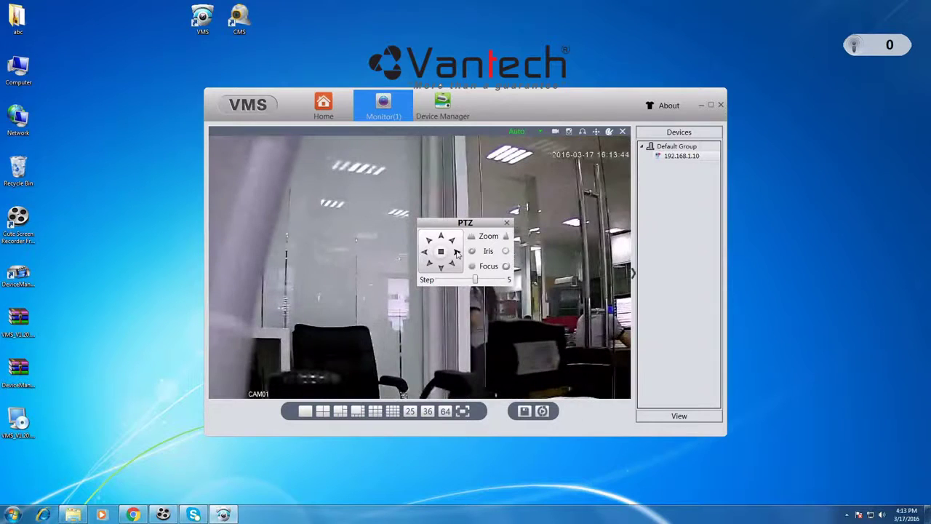
pyautogui.click(457, 252)
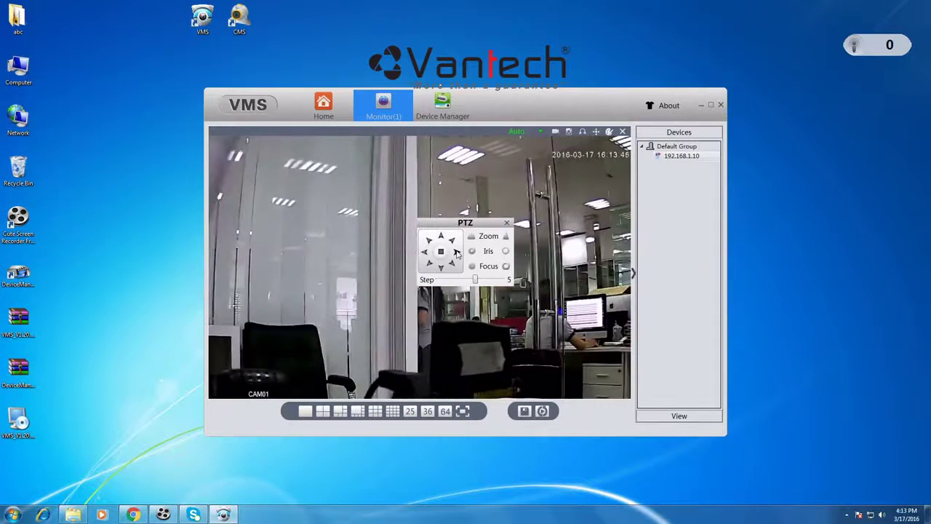
pyautogui.click(457, 252)
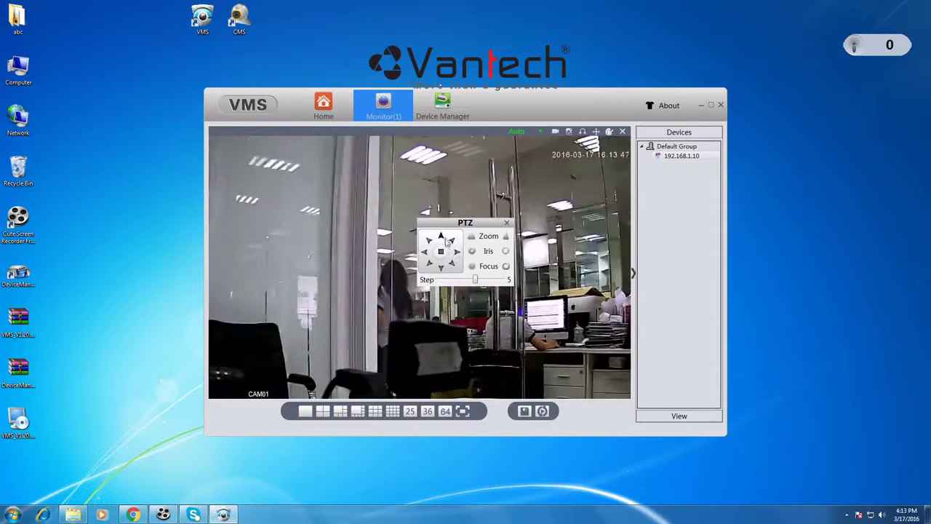
pyautogui.click(441, 239)
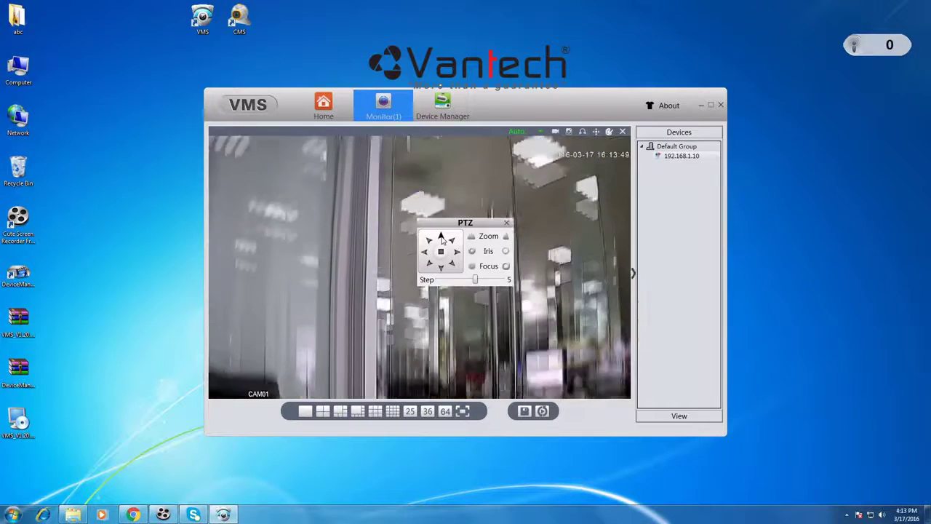
pyautogui.click(441, 268)
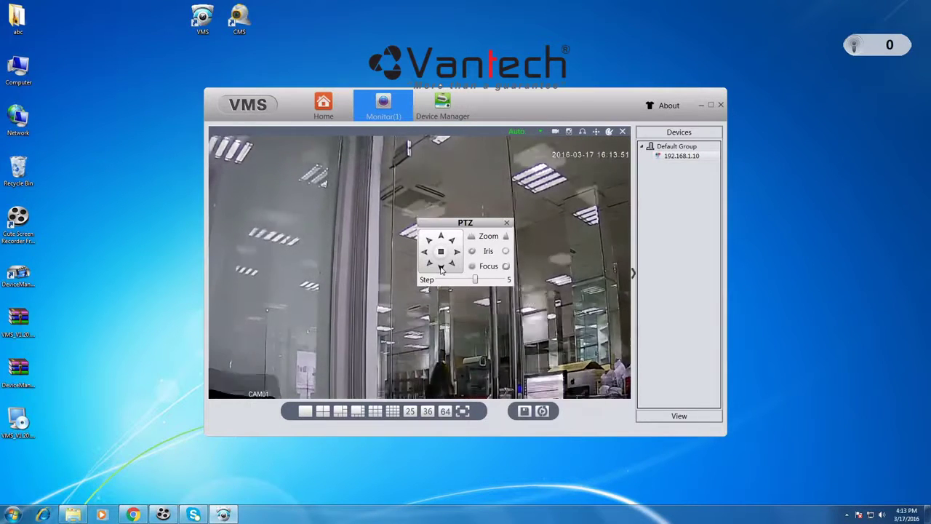
pyautogui.click(507, 223)
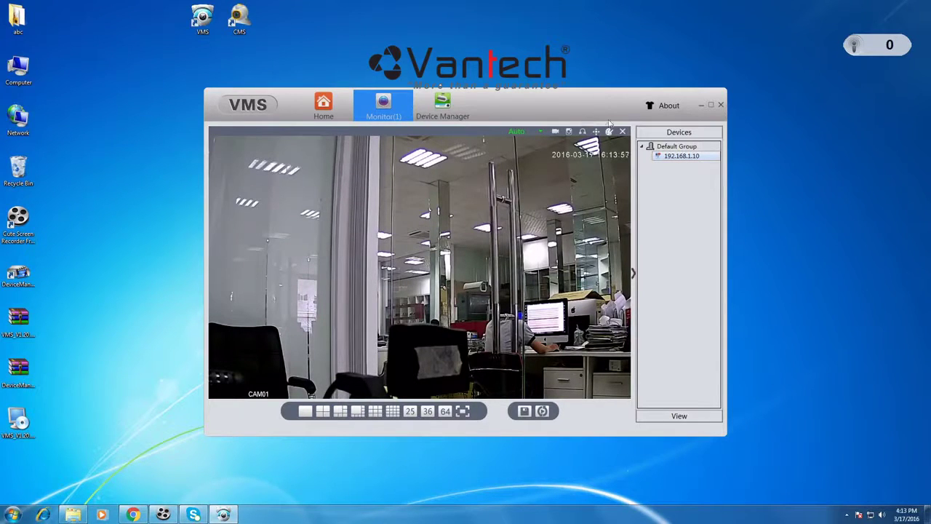
pyautogui.click(340, 113)
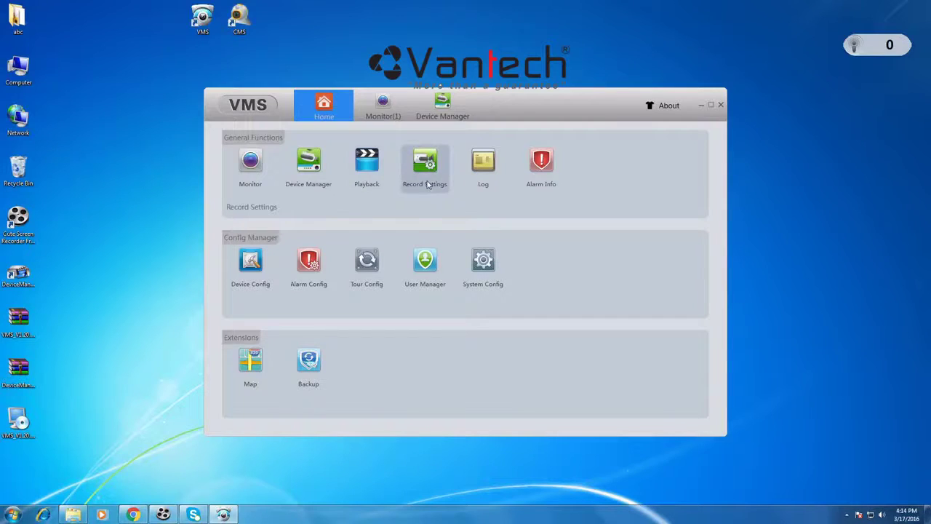
pyautogui.click(250, 279)
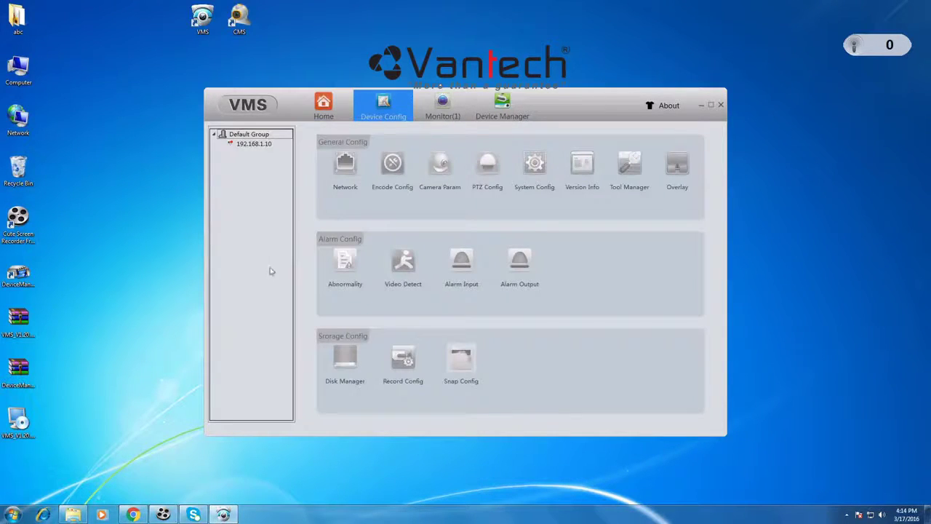
pyautogui.click(262, 146)
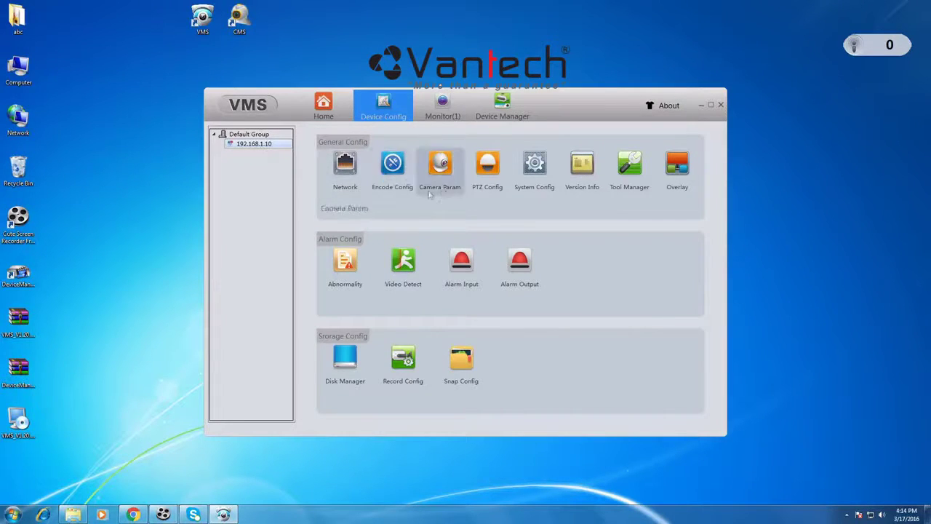
pyautogui.click(356, 188)
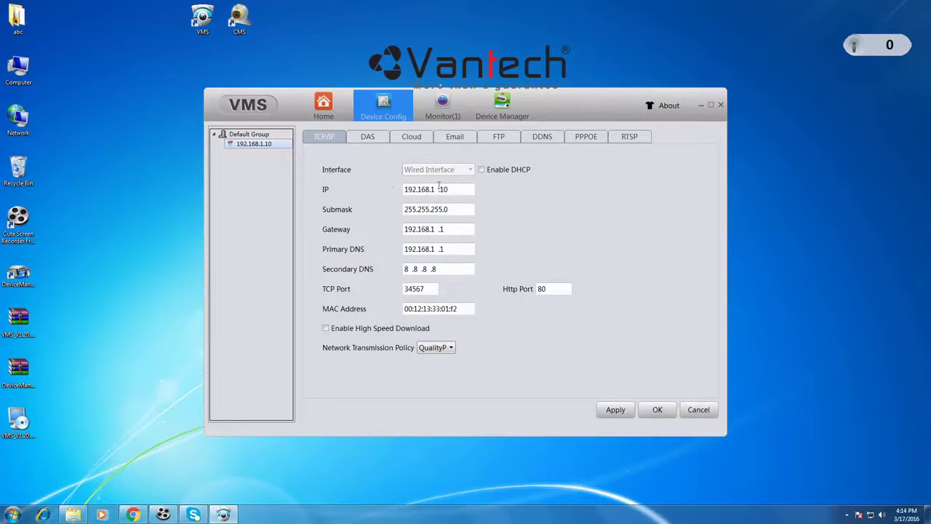
pyautogui.click(452, 190)
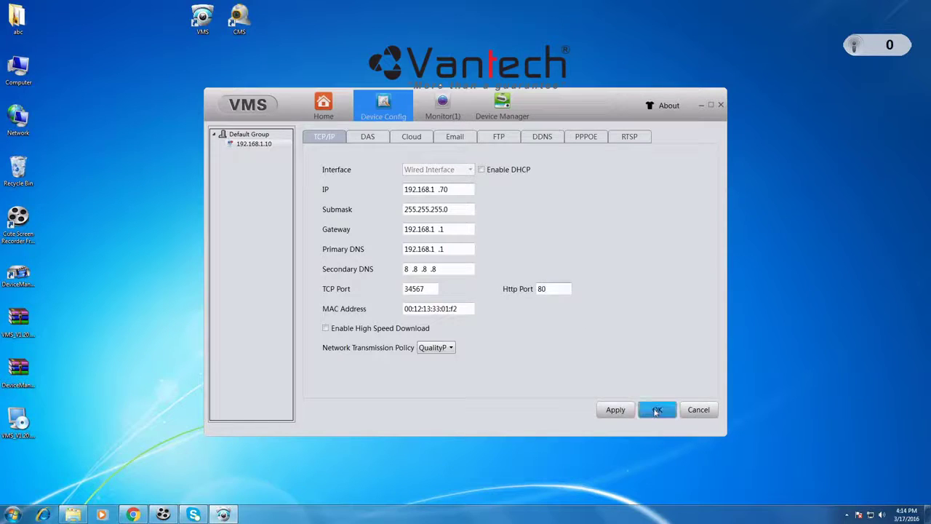
pyautogui.click(699, 410)
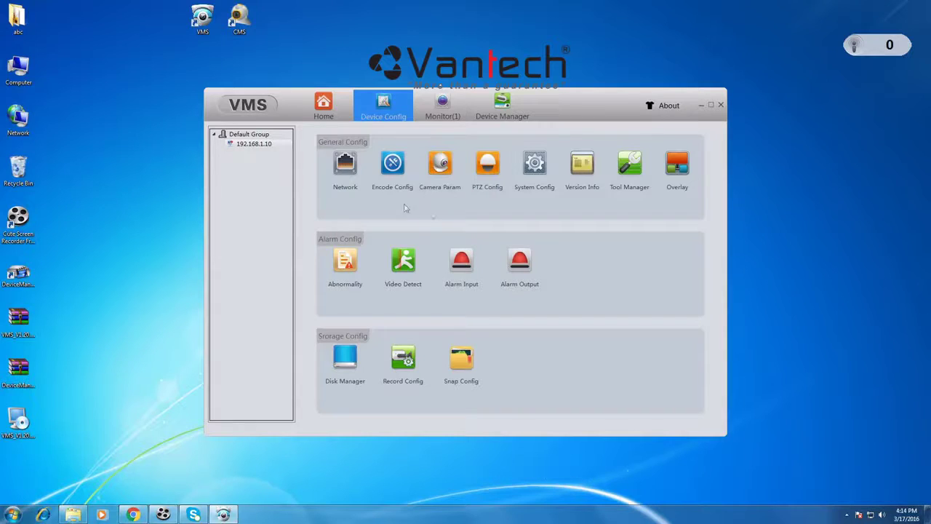
# Step: Apply the Record Settings (6-minute packets, overwrite when full, all-day recording) and confirm success
pyautogui.moveTo(402, 102)
pyautogui.click(408, 95)
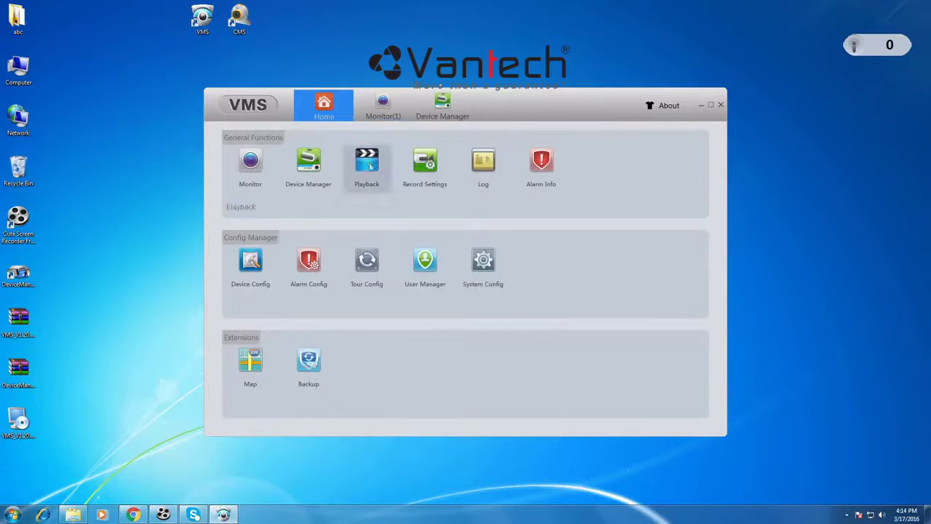
pyautogui.click(430, 187)
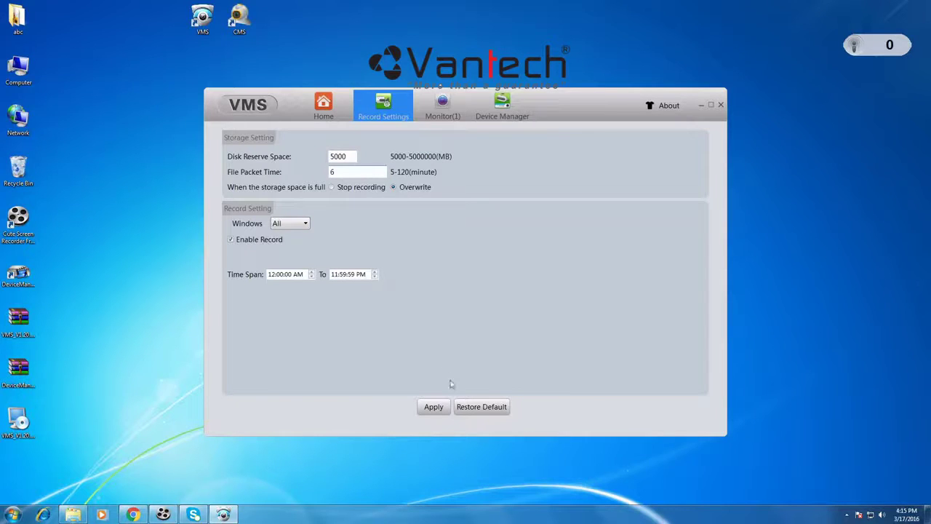
pyautogui.click(432, 408)
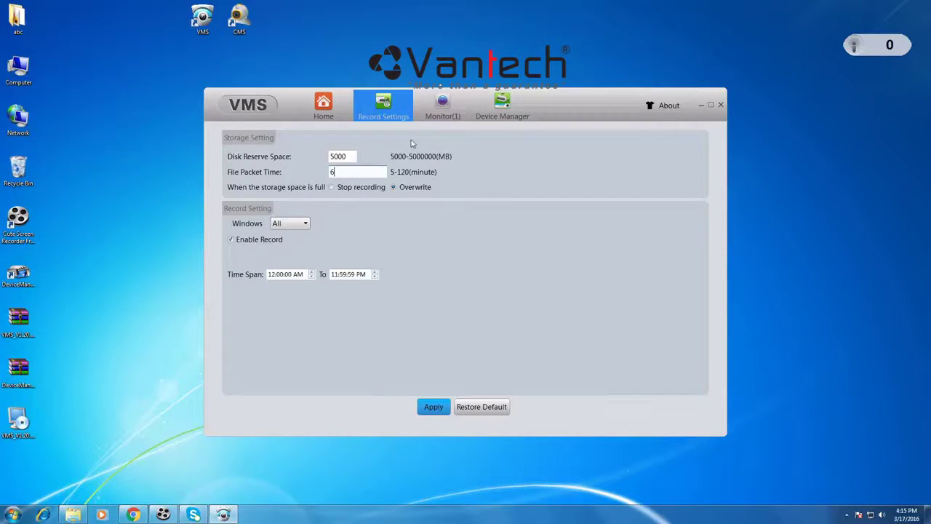
pyautogui.press('Return')
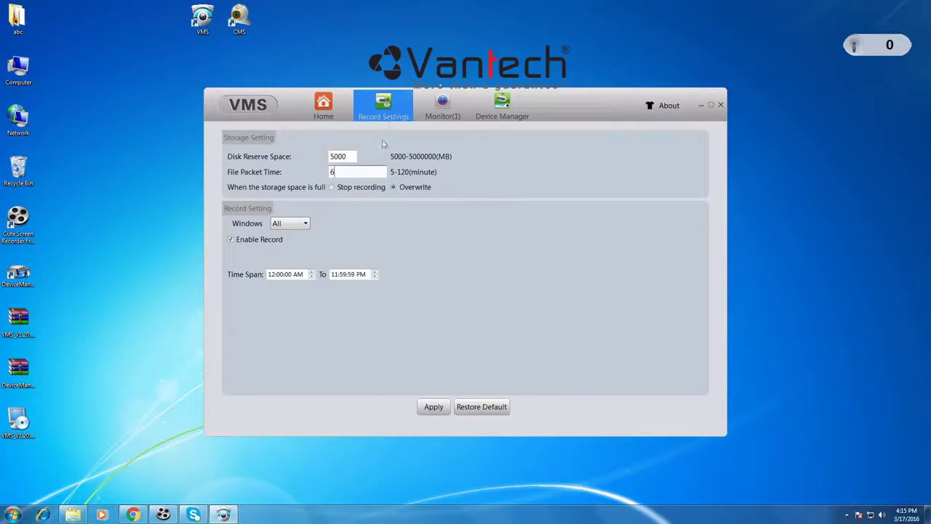
pyautogui.click(408, 96)
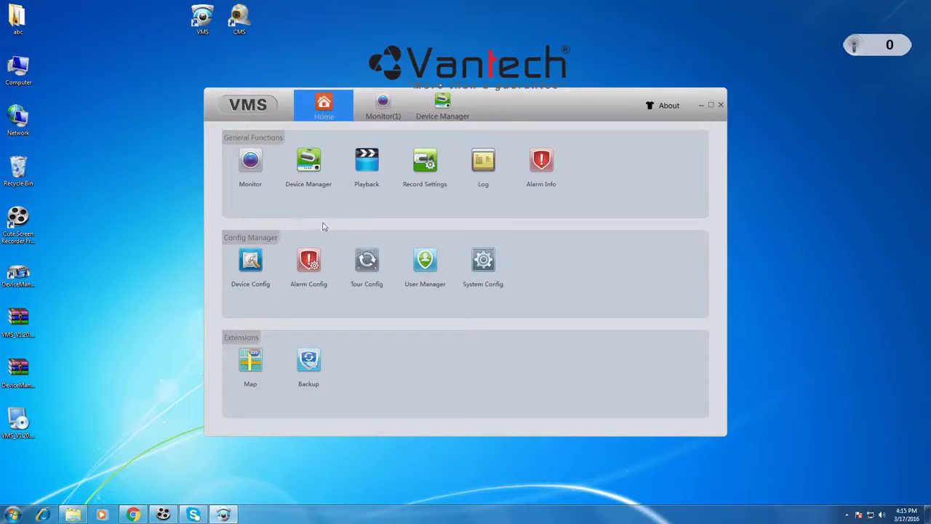
pyautogui.click(374, 179)
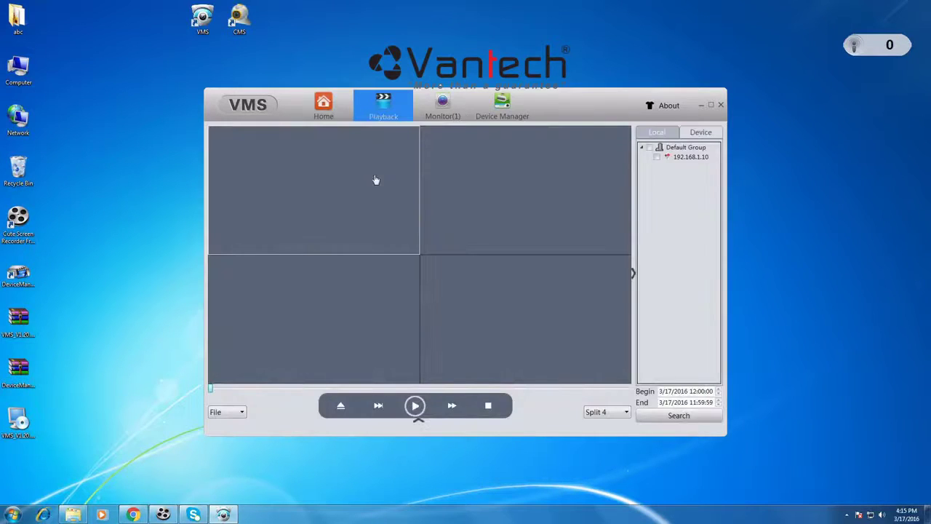
pyautogui.click(700, 132)
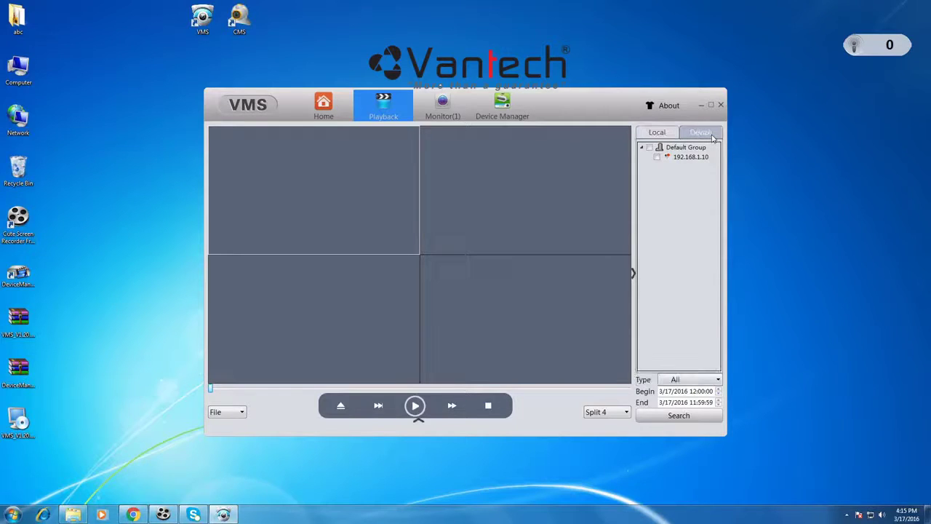
pyautogui.click(657, 158)
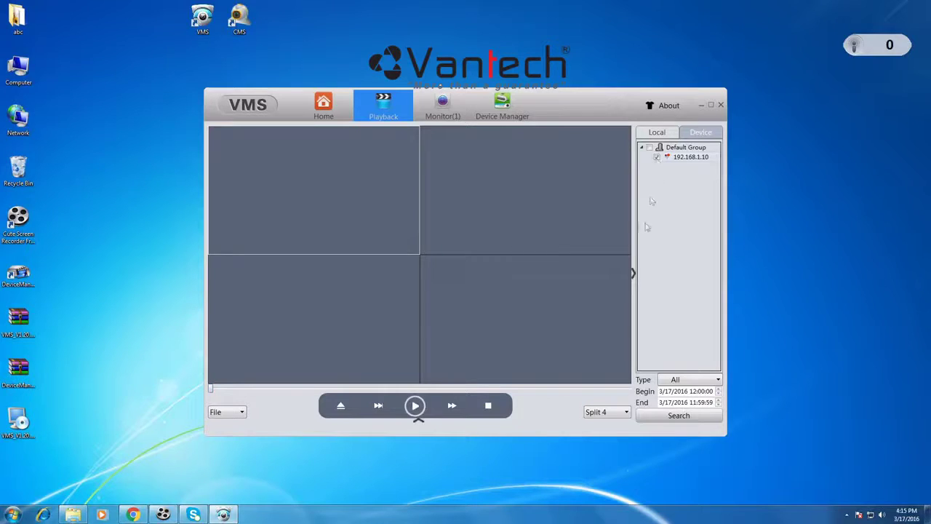
pyautogui.click(673, 416)
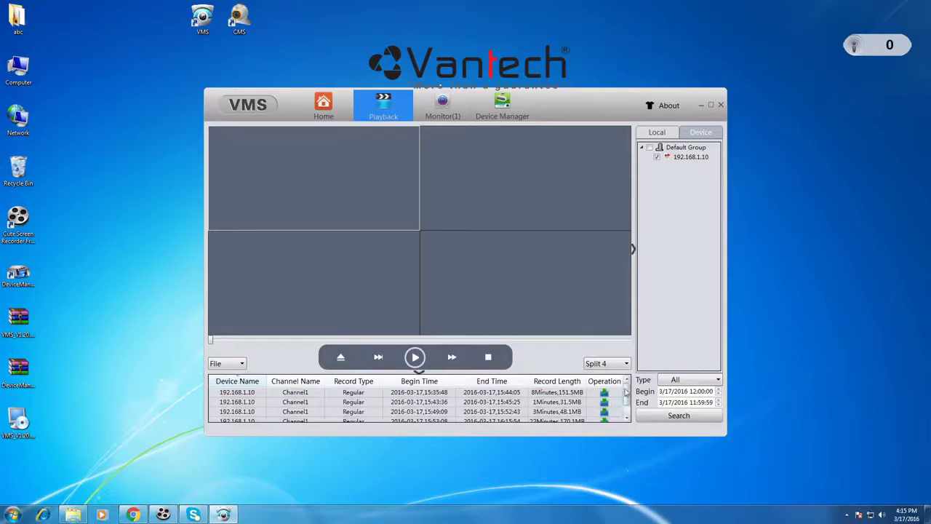
pyautogui.scroll(-1, 626, 393)
pyautogui.scroll(1, 559, 415)
pyautogui.click(541, 403)
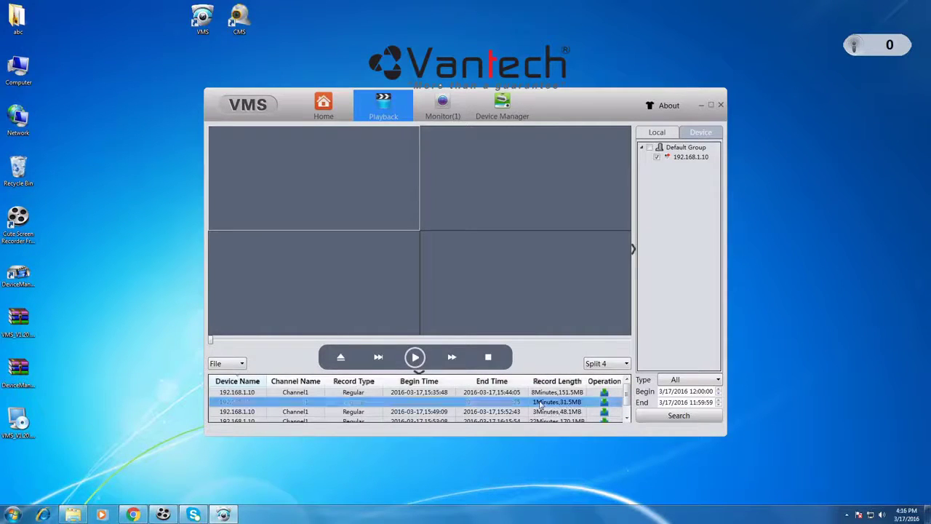
pyautogui.click(414, 357)
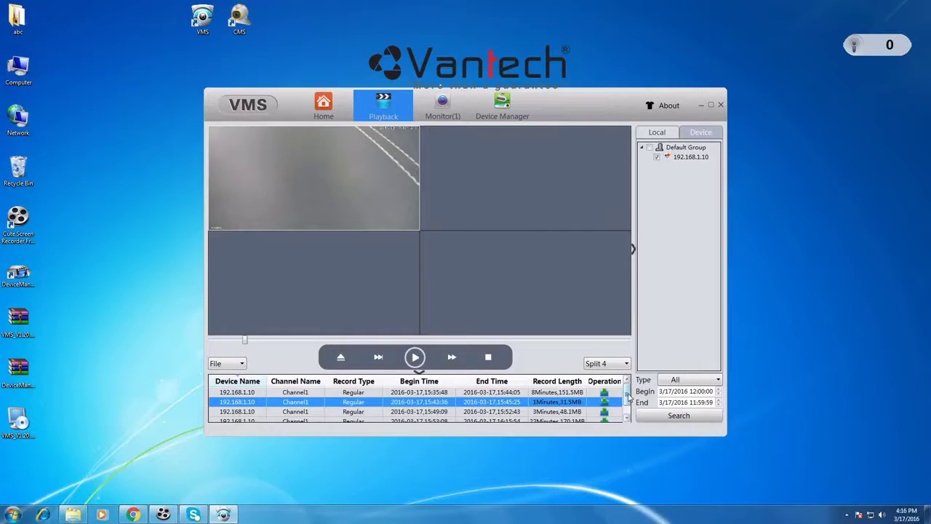
pyautogui.click(542, 392)
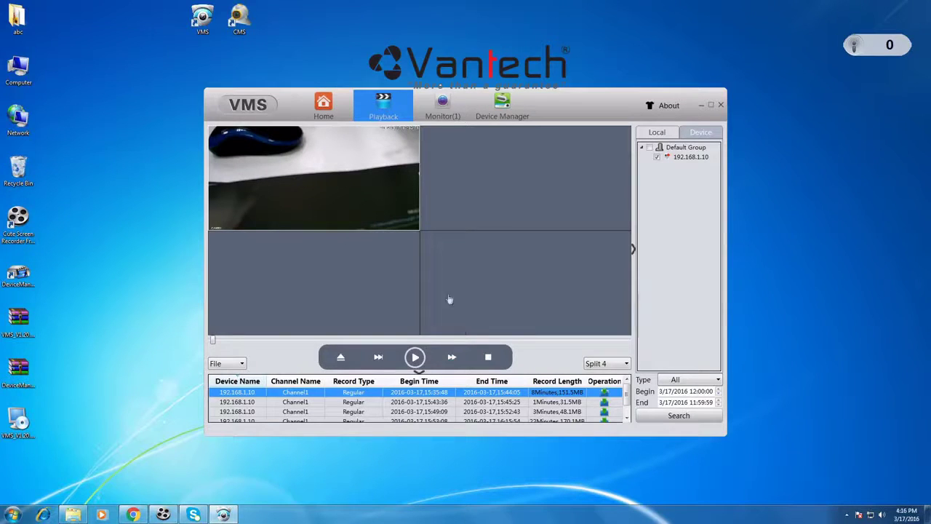
pyautogui.click(409, 96)
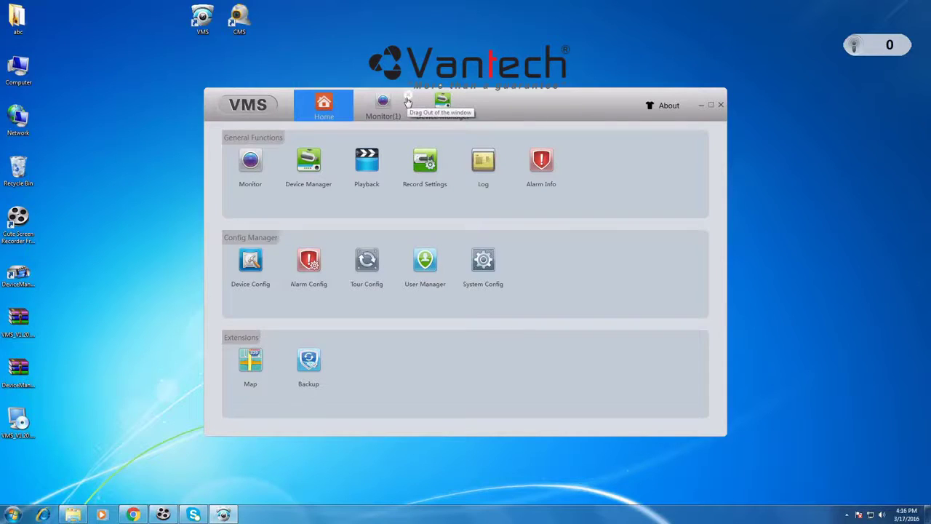
# Step: Check the camera's disk status in Device Config's Disk Manager, then open Encode Config
pyautogui.click(407, 98)
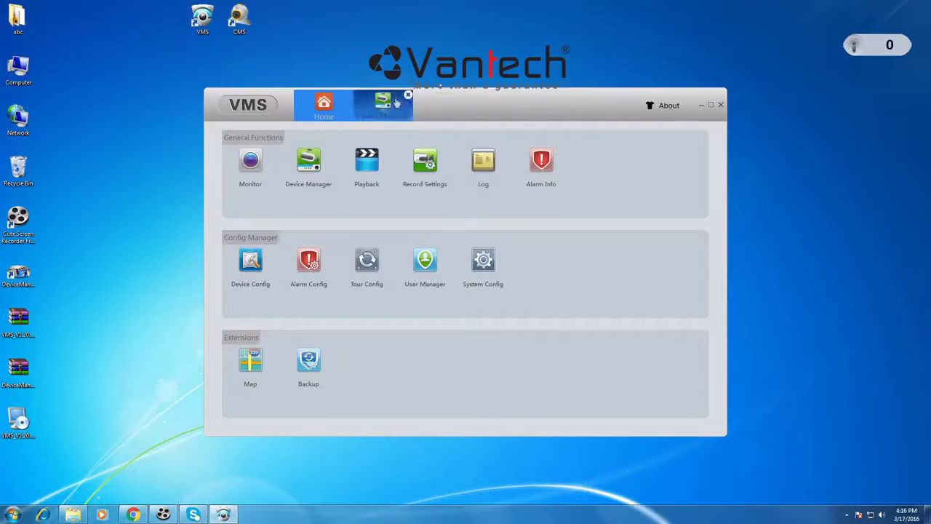
pyautogui.click(258, 280)
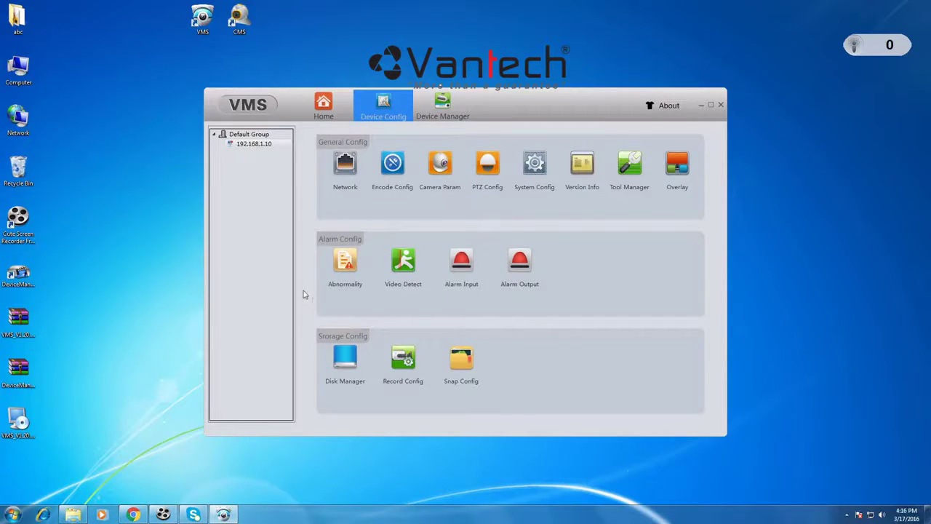
pyautogui.click(356, 380)
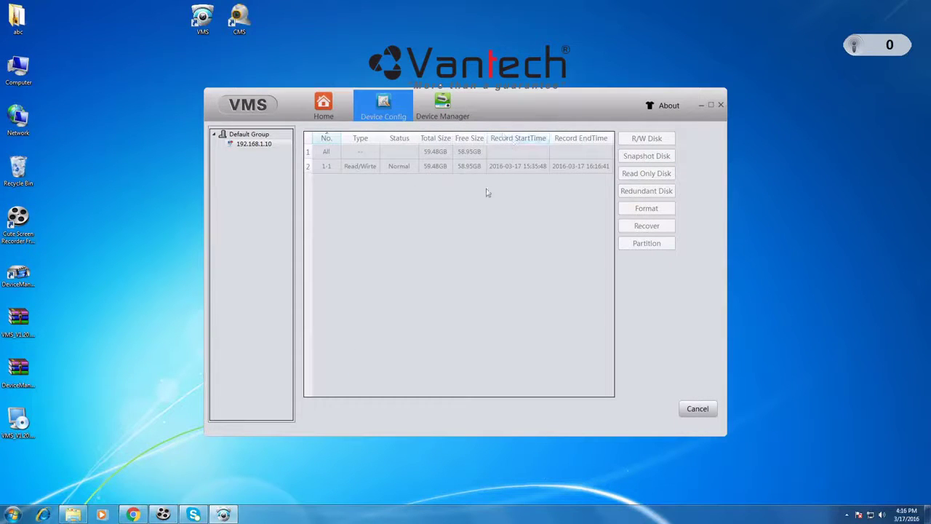
pyautogui.click(697, 410)
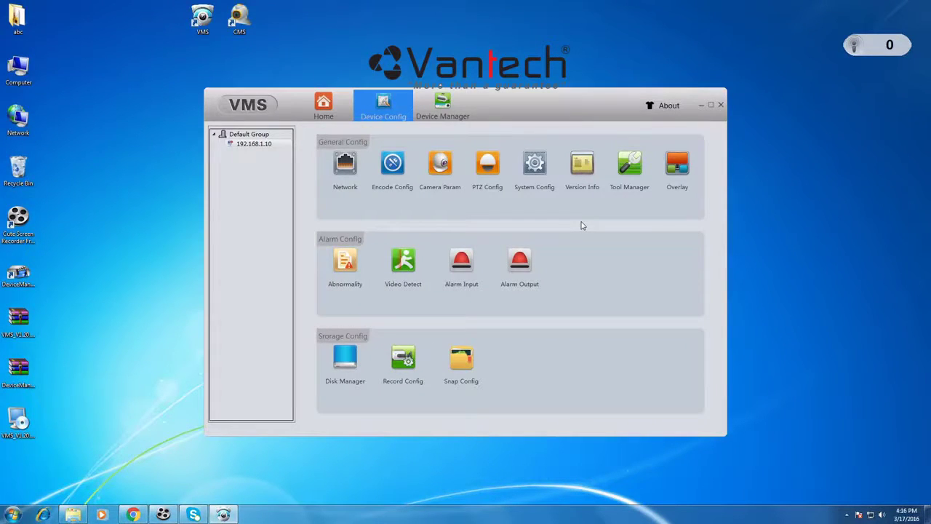
pyautogui.click(392, 163)
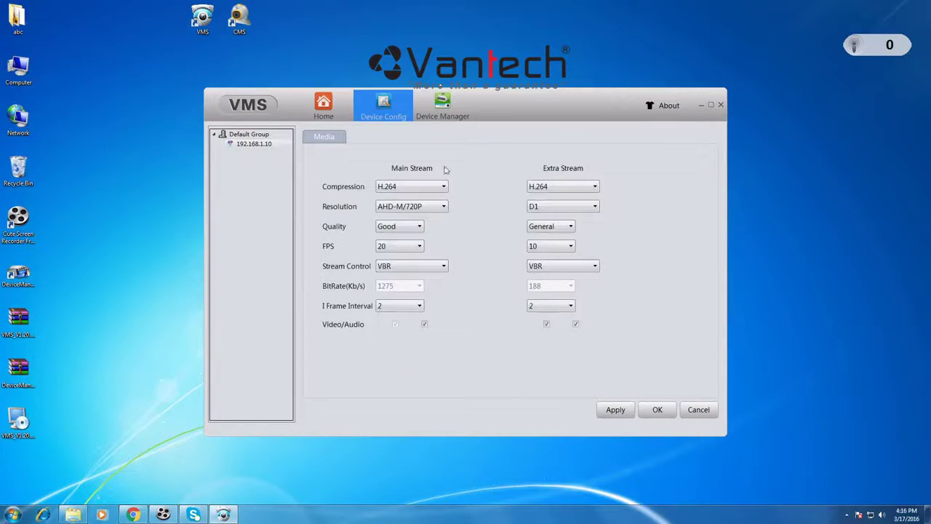
# Step: Set the main stream frame rate to 25 FPS in Encode Config and apply it
pyautogui.click(418, 247)
pyautogui.moveTo(421, 309); pyautogui.dragTo(415, 354)
pyautogui.click(396, 344)
pyautogui.click(630, 411)
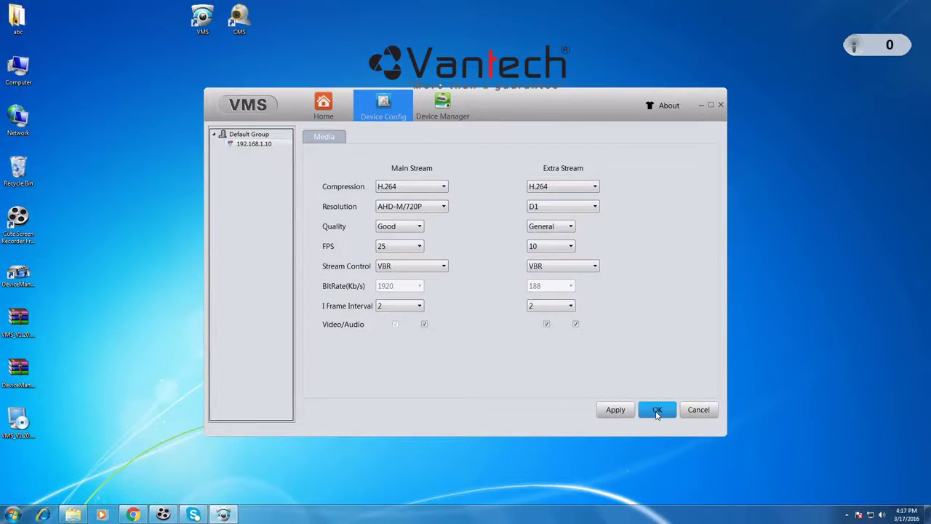
pyautogui.click(657, 410)
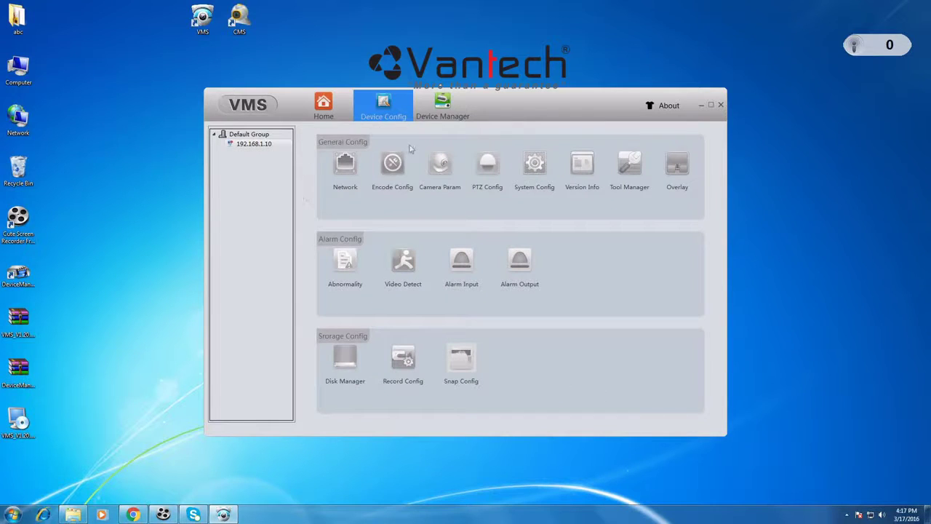
pyautogui.click(339, 115)
# Step: View CAM01's live feed on the Monitor page, then minimize VMS to the desktop
pyautogui.click(253, 172)
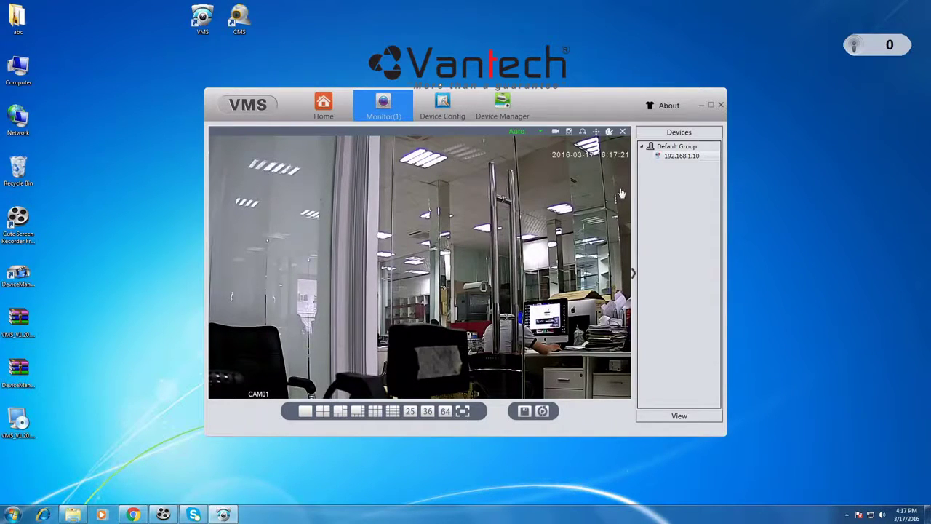
pyautogui.click(709, 106)
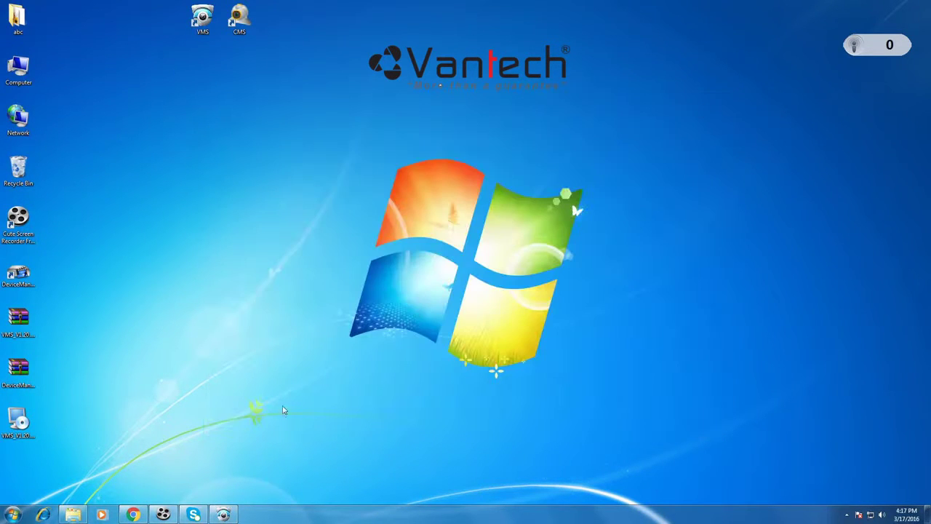
# Step: Download DeviceManage_V2.5.2.1.T.20150820.rar from the VT-6300A-6300B Tools folder, then minimize Chrome
pyautogui.click(133, 515)
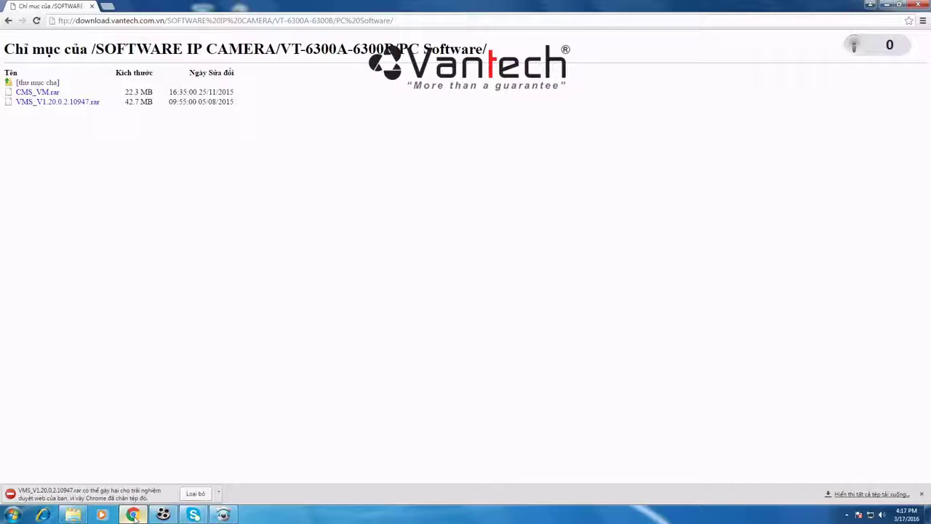
pyautogui.click(8, 21)
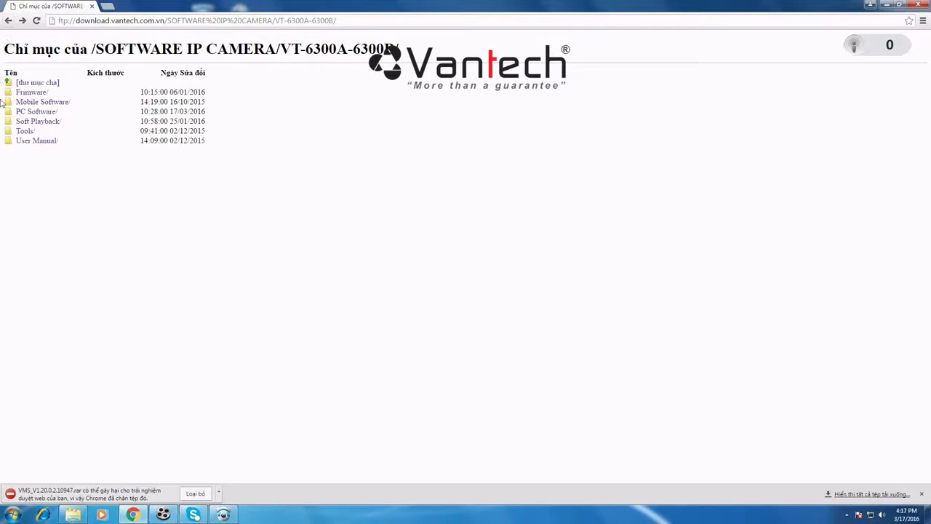
pyautogui.click(22, 132)
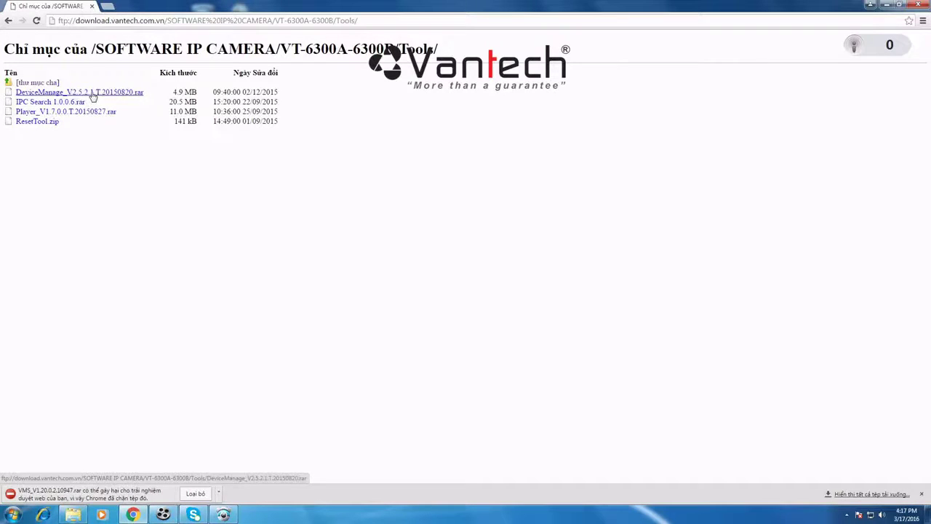
pyautogui.click(103, 95)
pyautogui.click(887, 5)
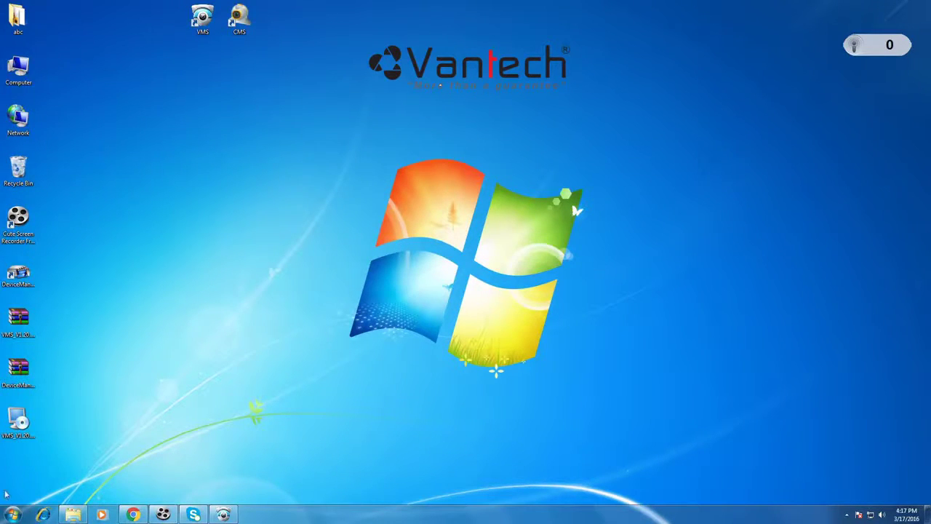
# Step: Extract the DeviceManager archive here and run the extracted installer
pyautogui.rightClick(26, 371)
pyautogui.click(115, 228)
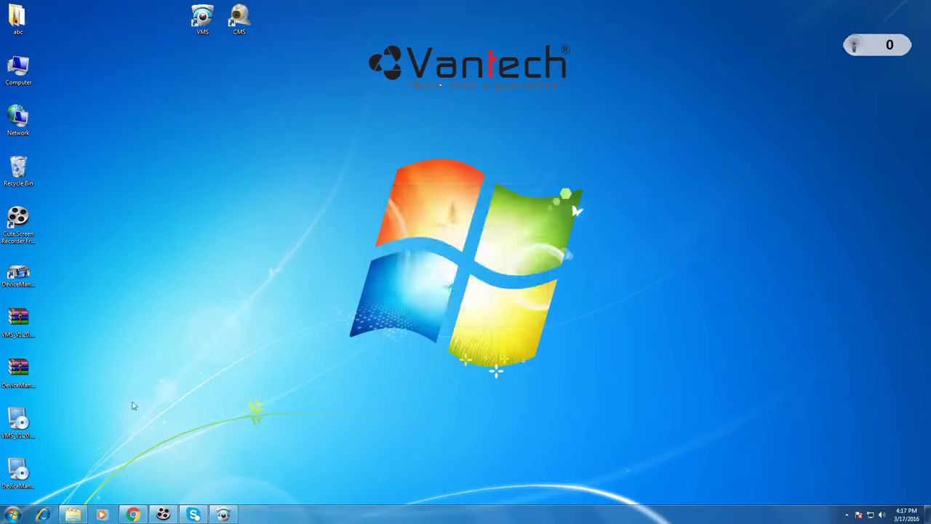
pyautogui.doubleClick(18, 472)
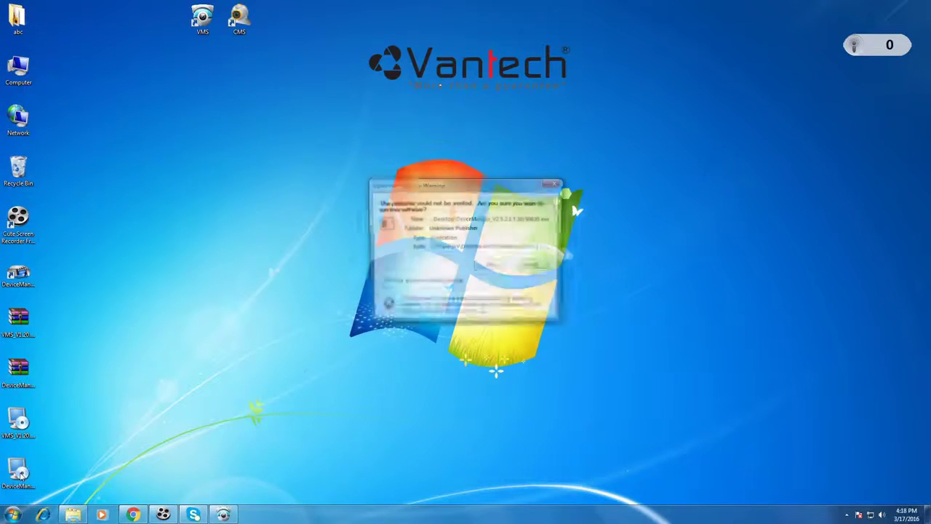
pyautogui.click(489, 266)
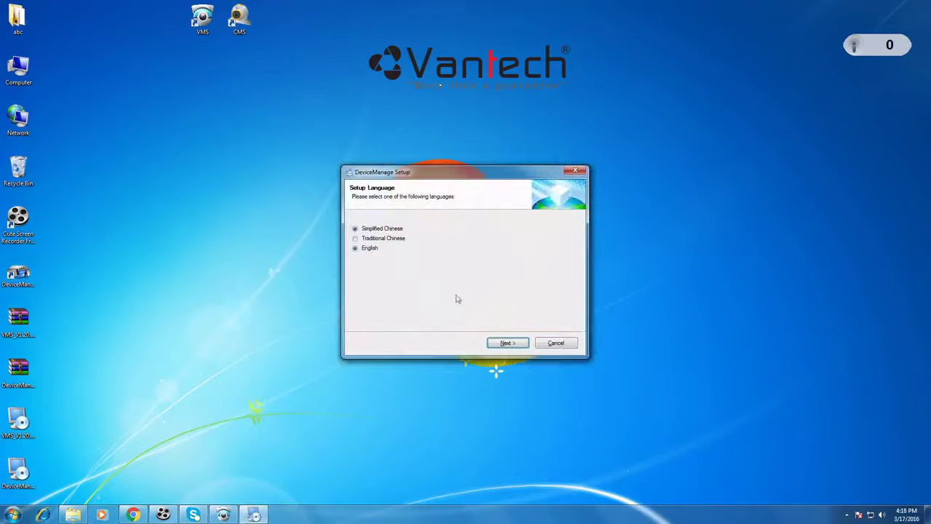
# Step: Install DeviceManage in English with the default shortcut folder, then launch DeviceManager
pyautogui.click(507, 348)
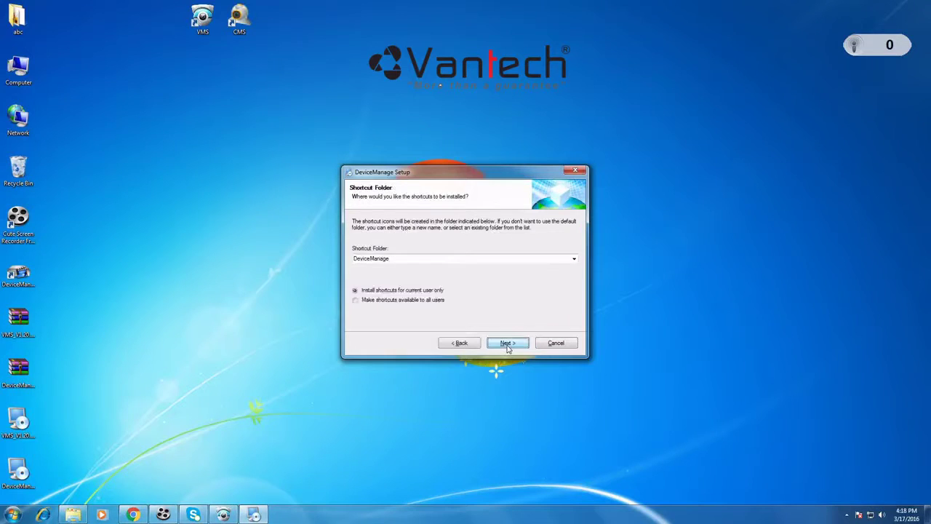
pyautogui.click(507, 348)
pyautogui.click(507, 348)
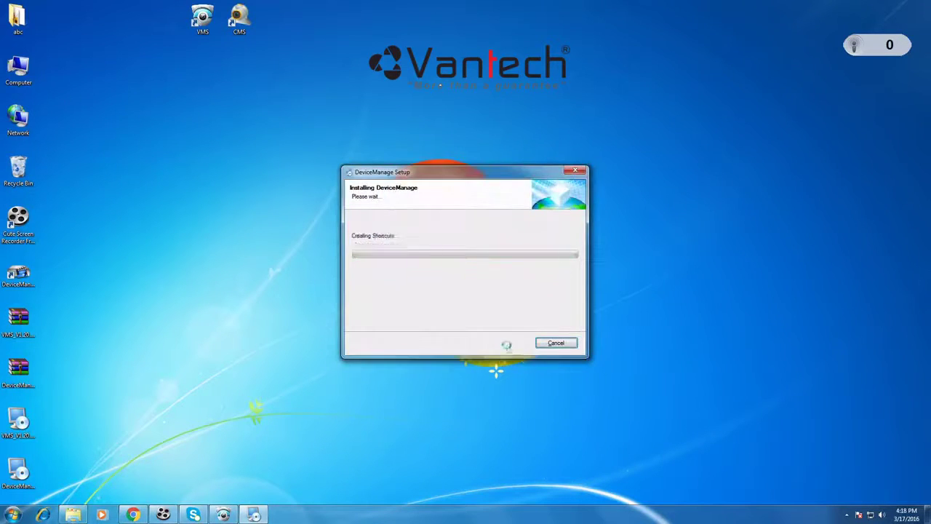
pyautogui.click(507, 348)
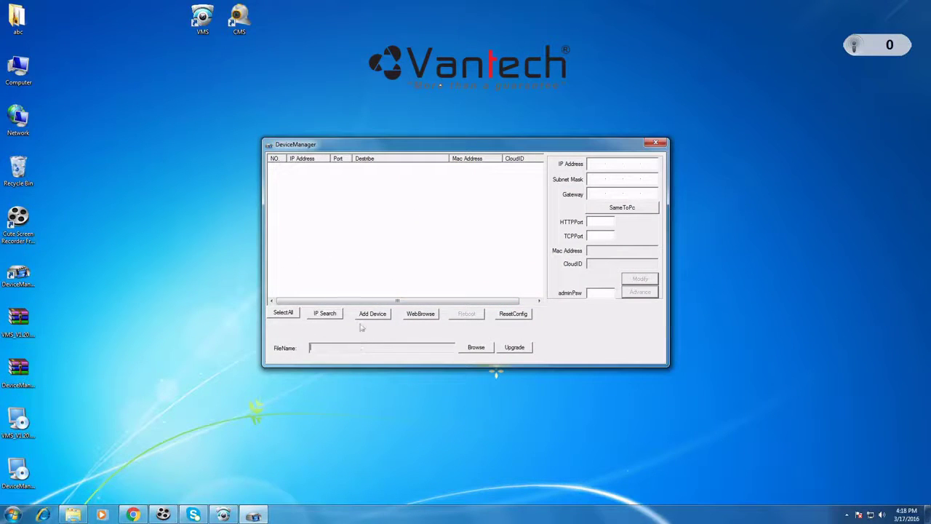
# Step: Find camera 192.168.1.10 with IP Search, select it, and open its Advance settings
pyautogui.click(334, 317)
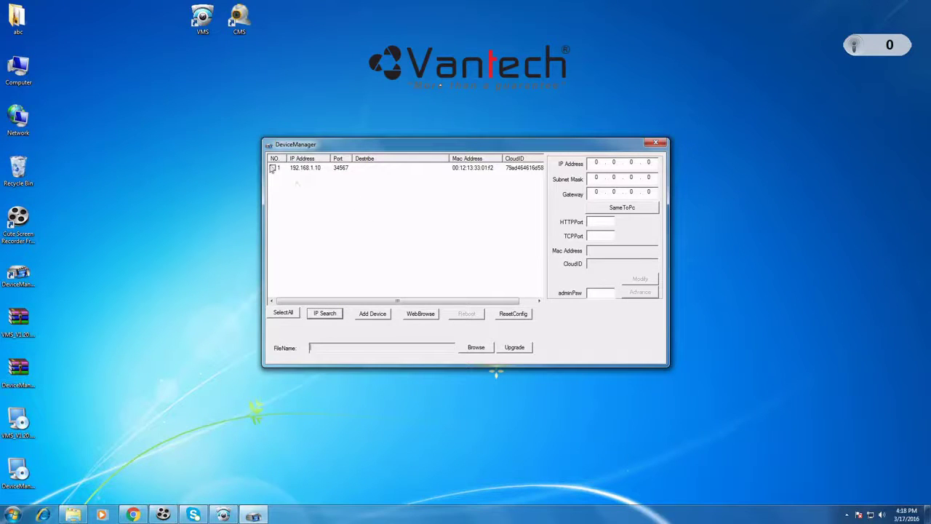
pyautogui.click(273, 168)
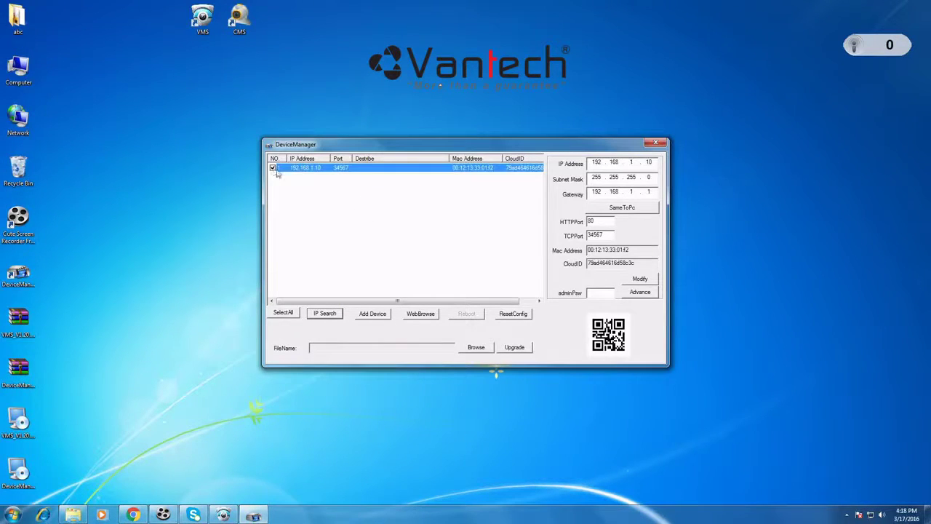
pyautogui.click(640, 293)
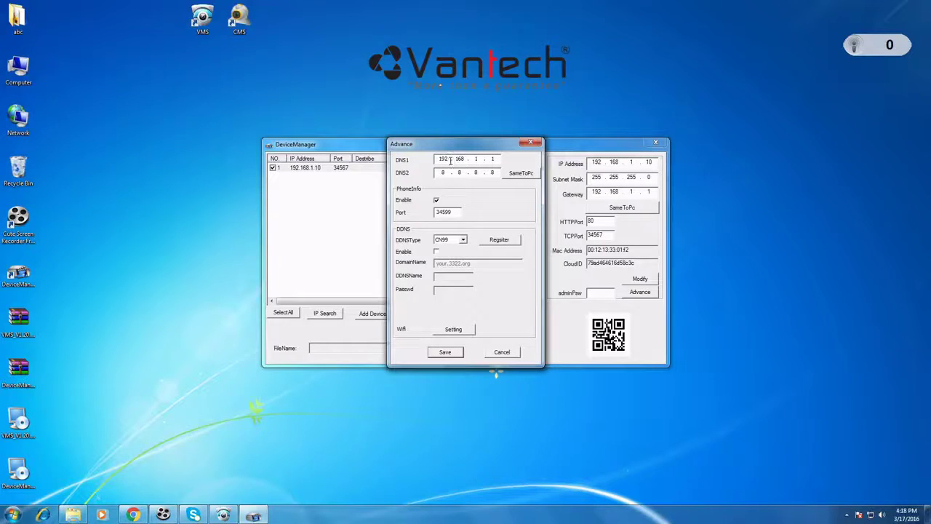
# Step: Change DNS1 to 8.8.8.8 and DNS2 to 8.8.4.4, then go to Wifi Setting
pyautogui.doubleClick(444, 159)
pyautogui.doubleClick(445, 159)
pyautogui.write('8 . 8')
pyautogui.doubleClick(474, 158)
pyautogui.write('8 . 8')
pyautogui.doubleClick(492, 159)
pyautogui.write('8 . 4')
pyautogui.doubleClick(492, 173)
pyautogui.write('4')
pyautogui.click(456, 331)
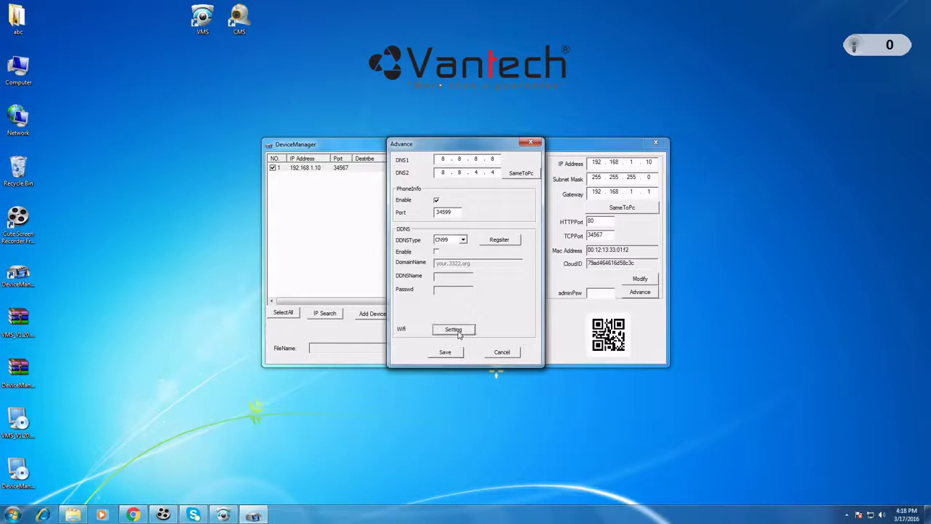
# Step: Dismiss the Wi-Fi config error, enable Wi-Fi, and scan for wireless networks
pyautogui.click(458, 204)
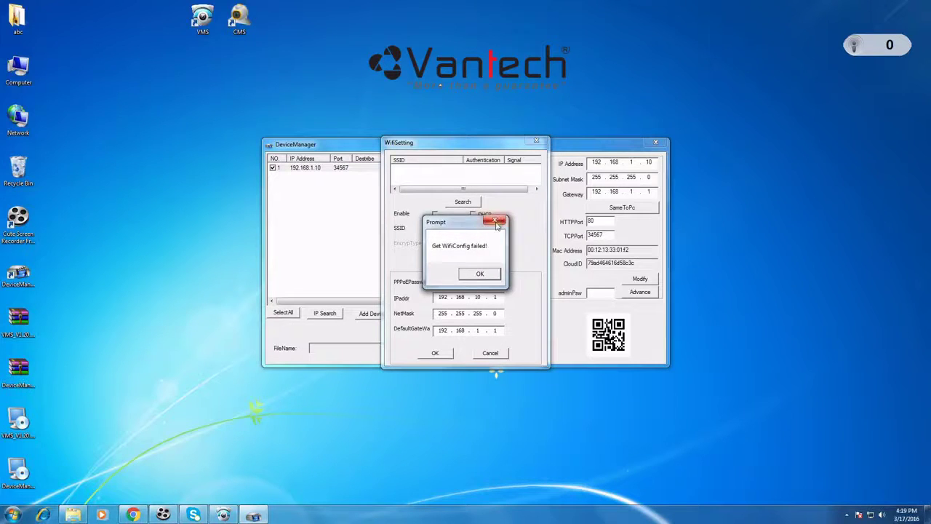
pyautogui.click(480, 273)
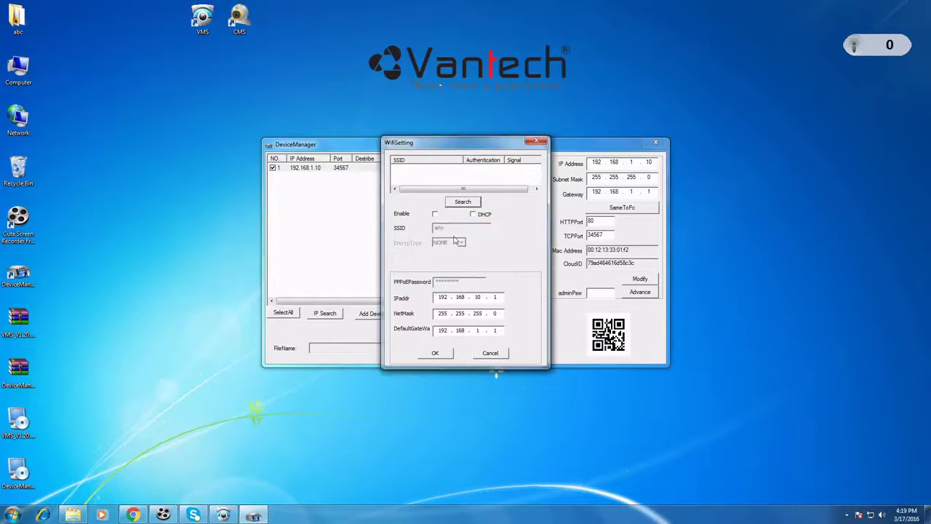
pyautogui.click(435, 213)
pyautogui.click(467, 204)
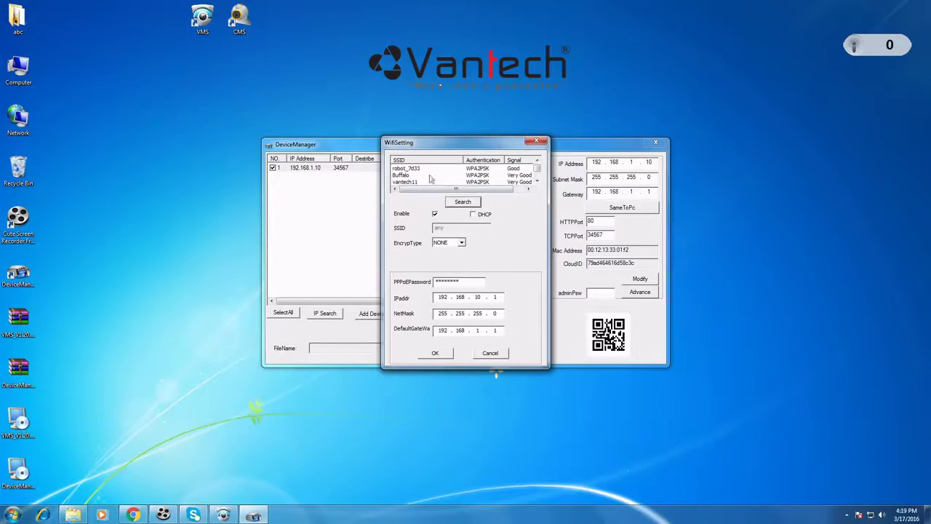
pyautogui.click(538, 163)
pyautogui.click(405, 175)
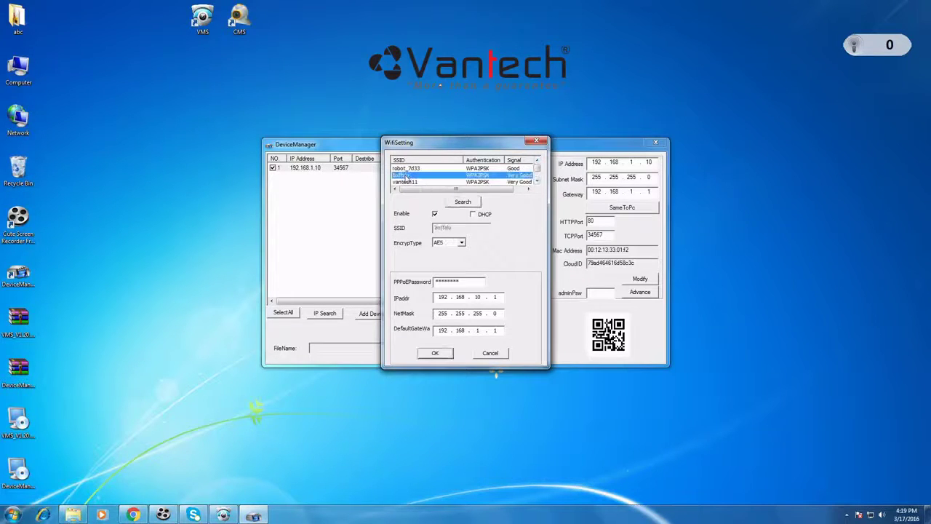
# Step: Choose vantech11, enter its password, set IP to 192.168.1.10, and confirm
pyautogui.doubleClick(469, 283)
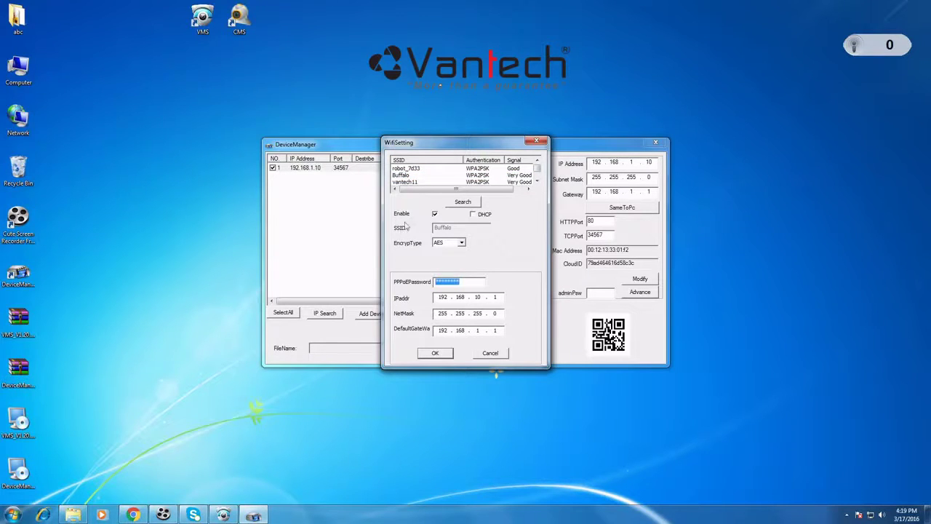
pyautogui.click(413, 182)
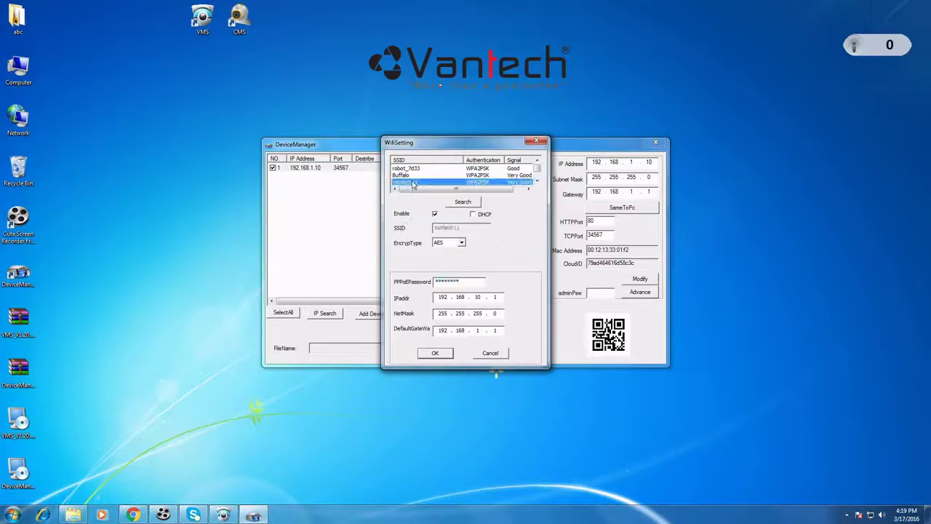
pyautogui.doubleClick(467, 282)
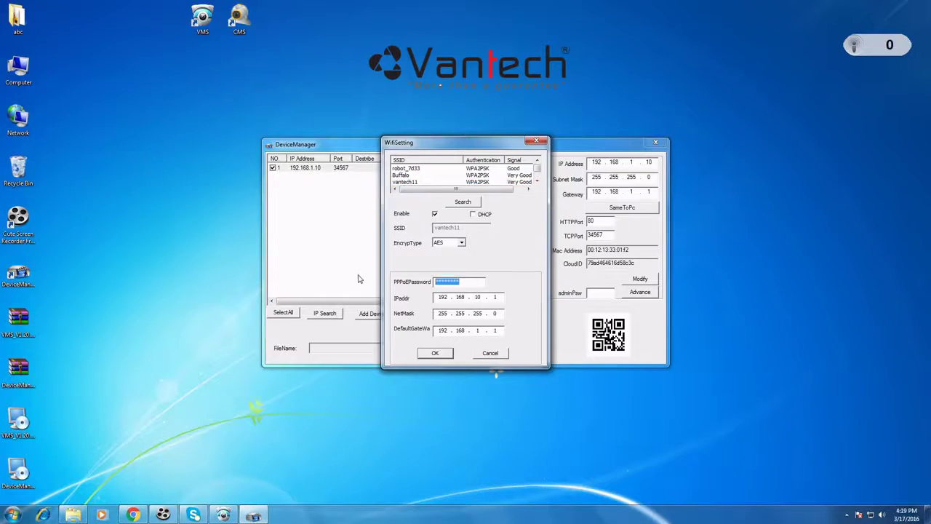
pyautogui.write('**********')
pyautogui.doubleClick(481, 297)
pyautogui.write('1')
pyautogui.click(435, 354)
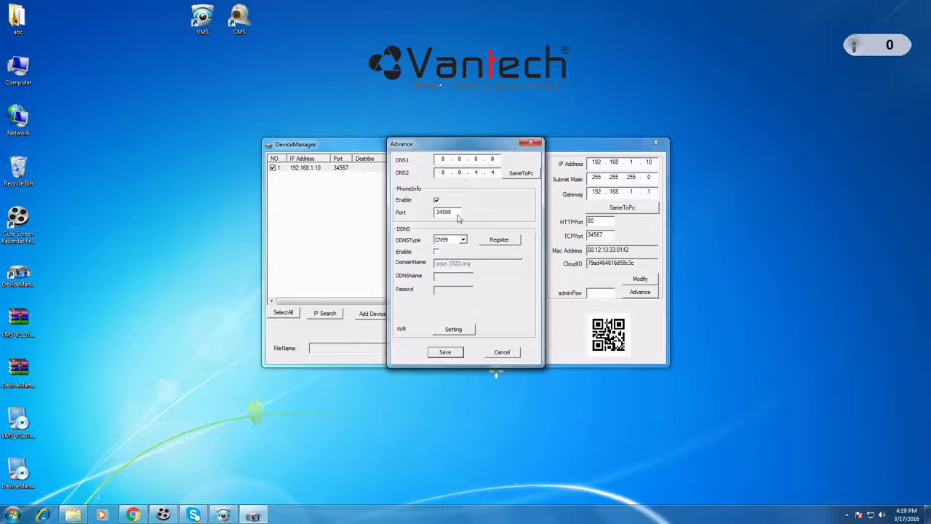
# Step: Save the Advance network settings and close DeviceManager
pyautogui.press('Return')
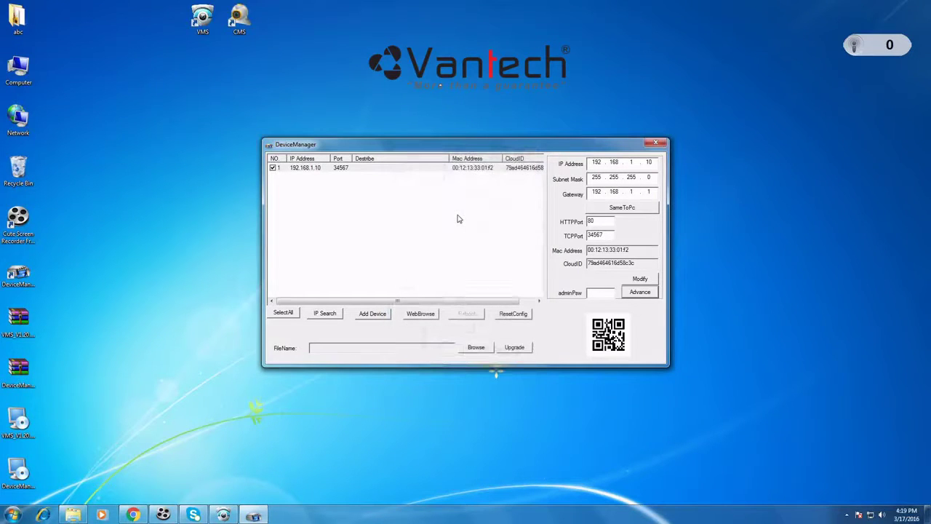
pyautogui.click(657, 143)
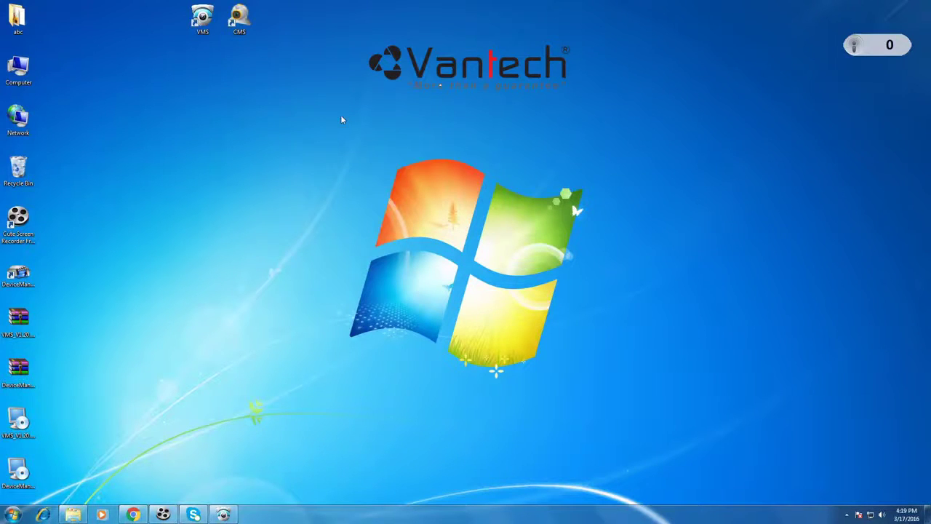
pyautogui.moveTo(150, 515)
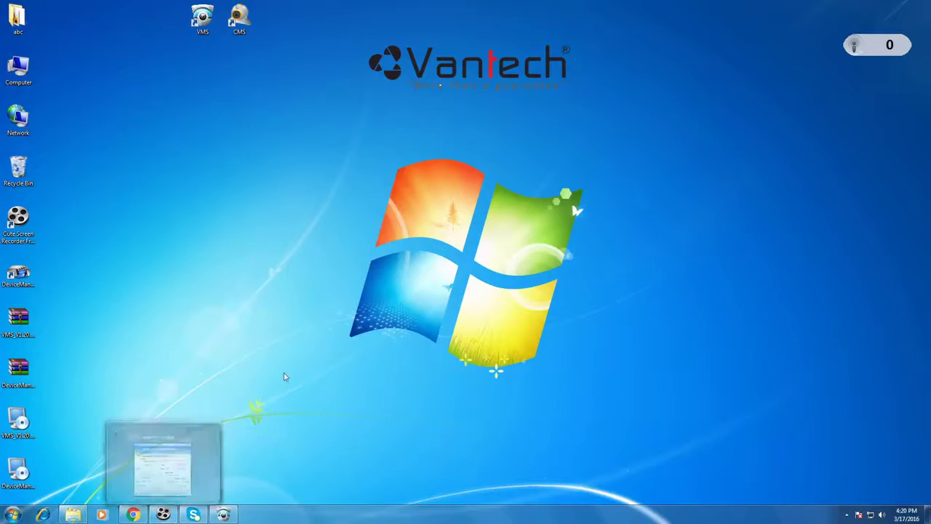
# Step: Load the router login page at 192.168.1.1 in Chrome
pyautogui.click(135, 517)
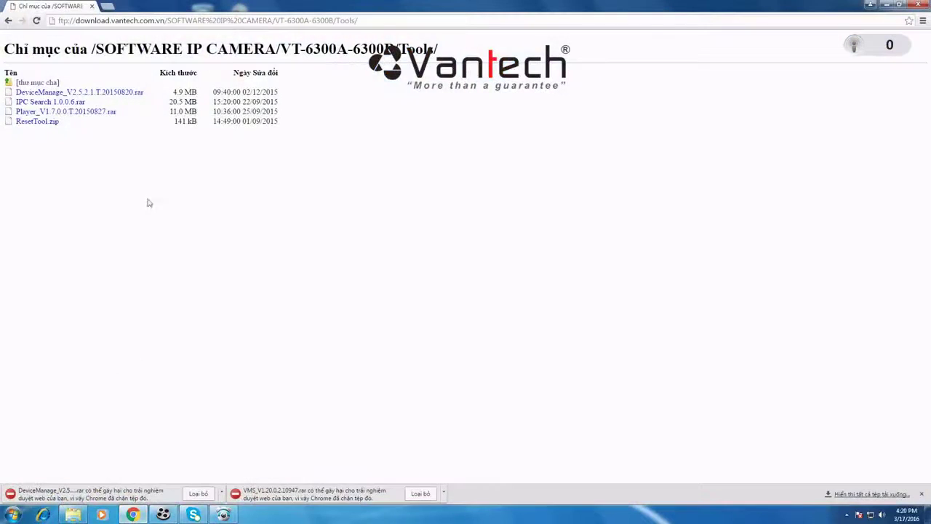
pyautogui.click(265, 22)
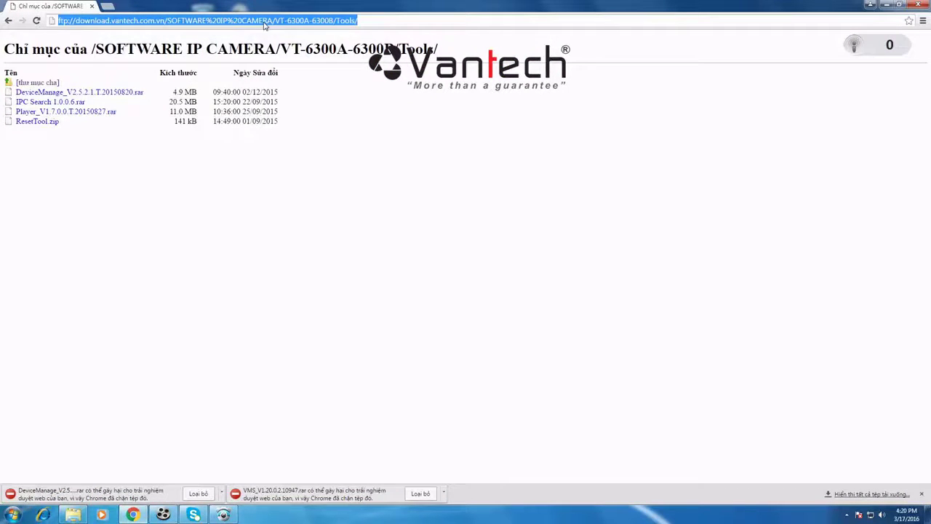
pyautogui.write('192.168.1.1')
pyautogui.press('Return')
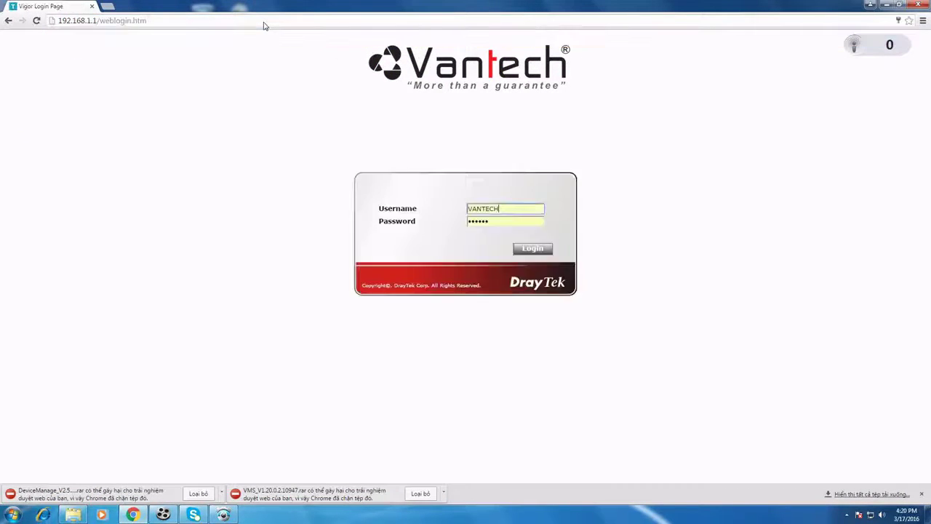
# Step: Log in to the DrayTek router as admin with the router password
pyautogui.click(532, 249)
pyautogui.press('BackSpace')
pyautogui.press('BackSpace')
pyautogui.press('BackSpace')
pyautogui.press('BackSpace')
pyautogui.write('admin')
pyautogui.press('Tab')
pyautogui.write('ad')
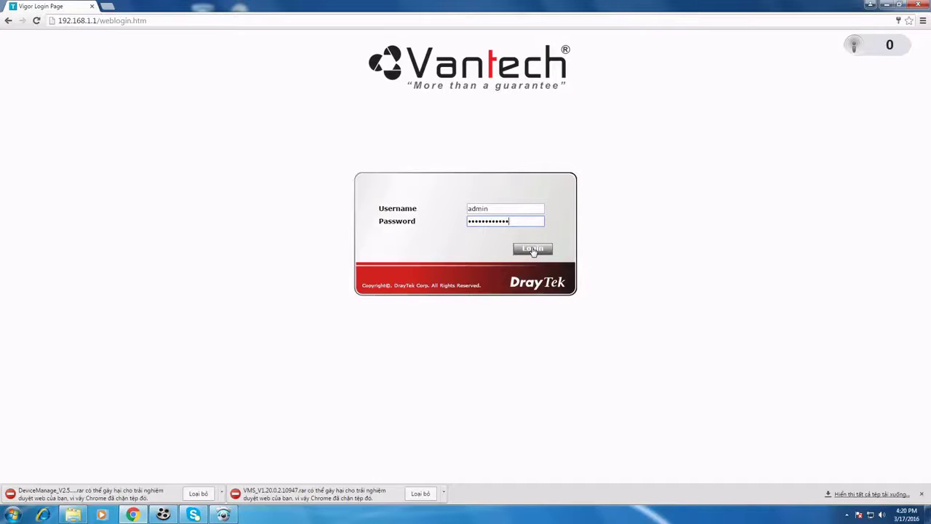
pyautogui.click(533, 250)
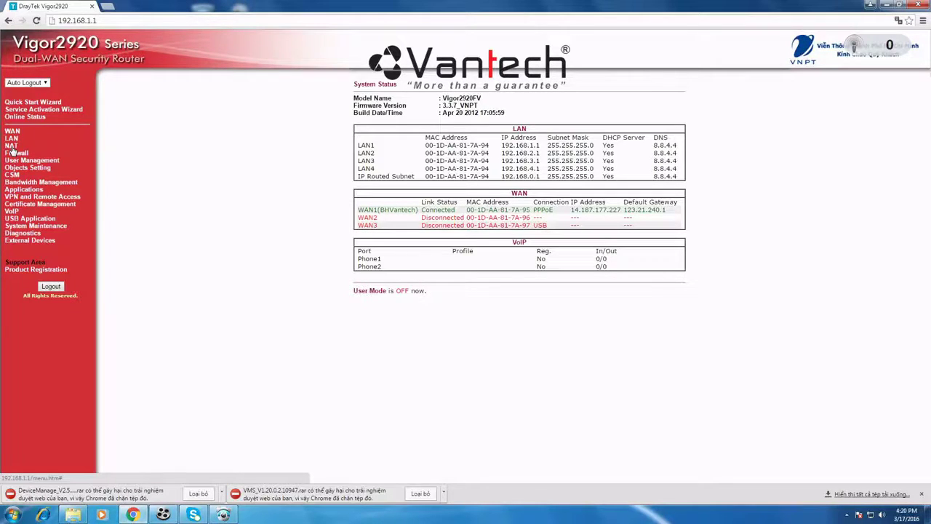
# Step: Open NAT > Open Ports, showing the vantech_test rule for 192.168.1.70
pyautogui.click(12, 147)
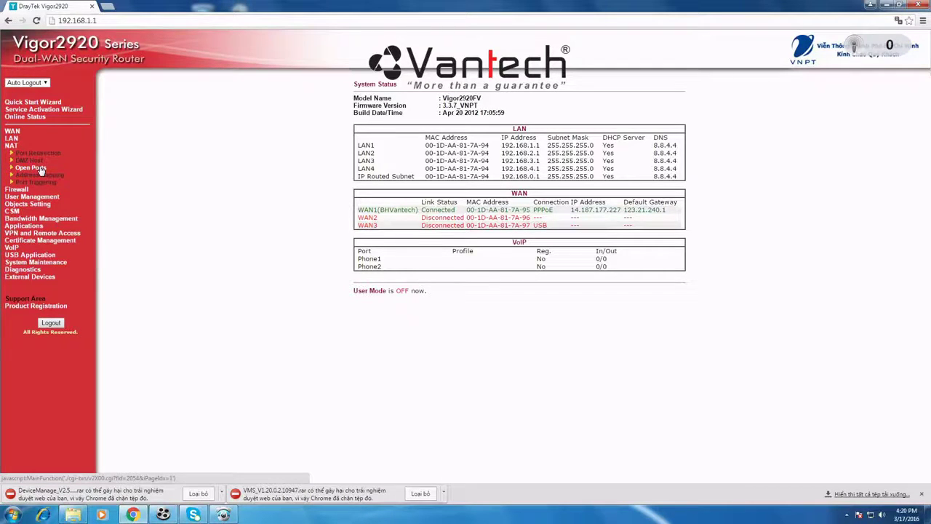
pyautogui.click(40, 169)
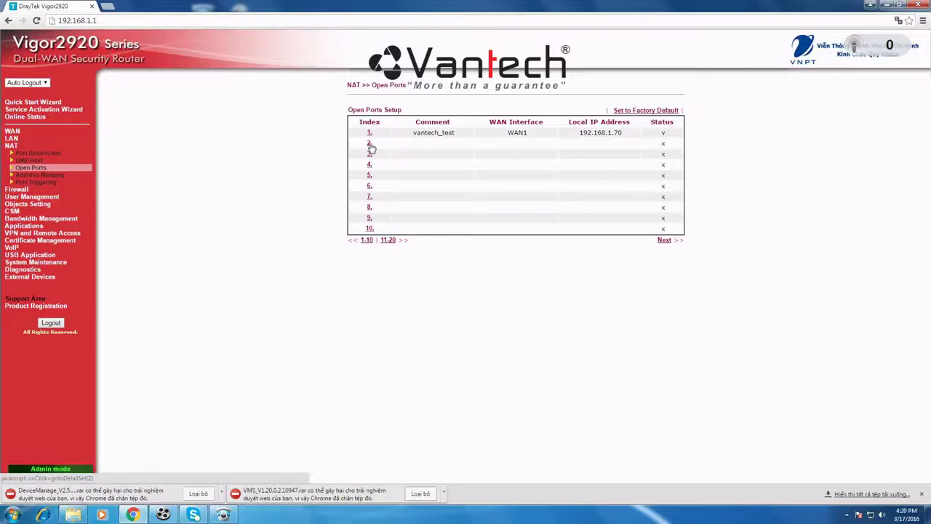
pyautogui.click(163, 514)
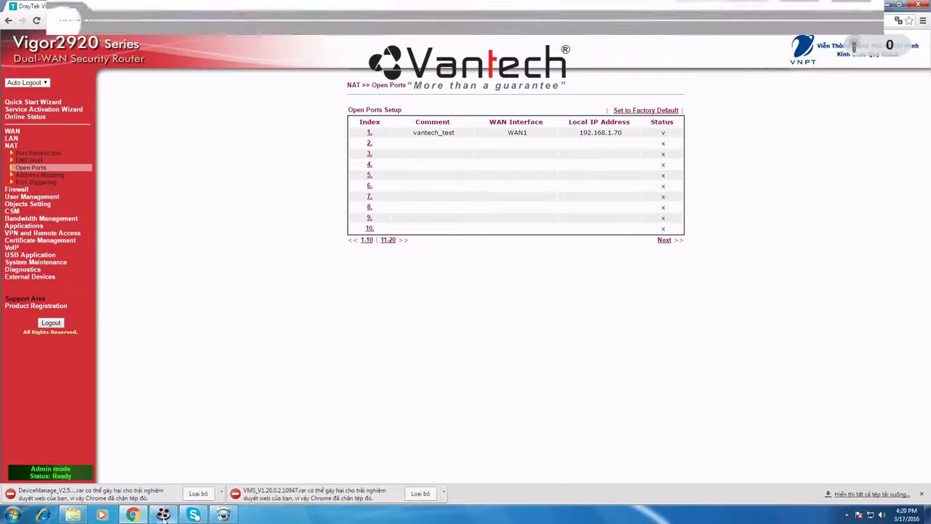